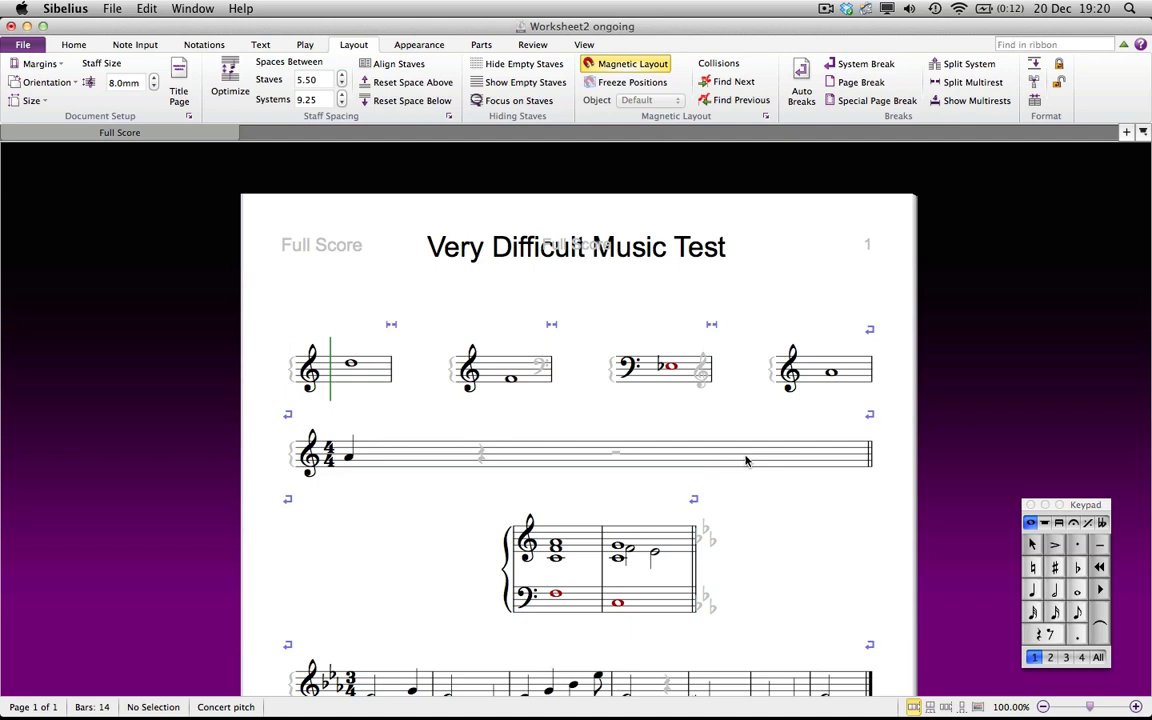
Move the 4/4 melody staff down to widen the gap below the first system
left_click(745, 461)
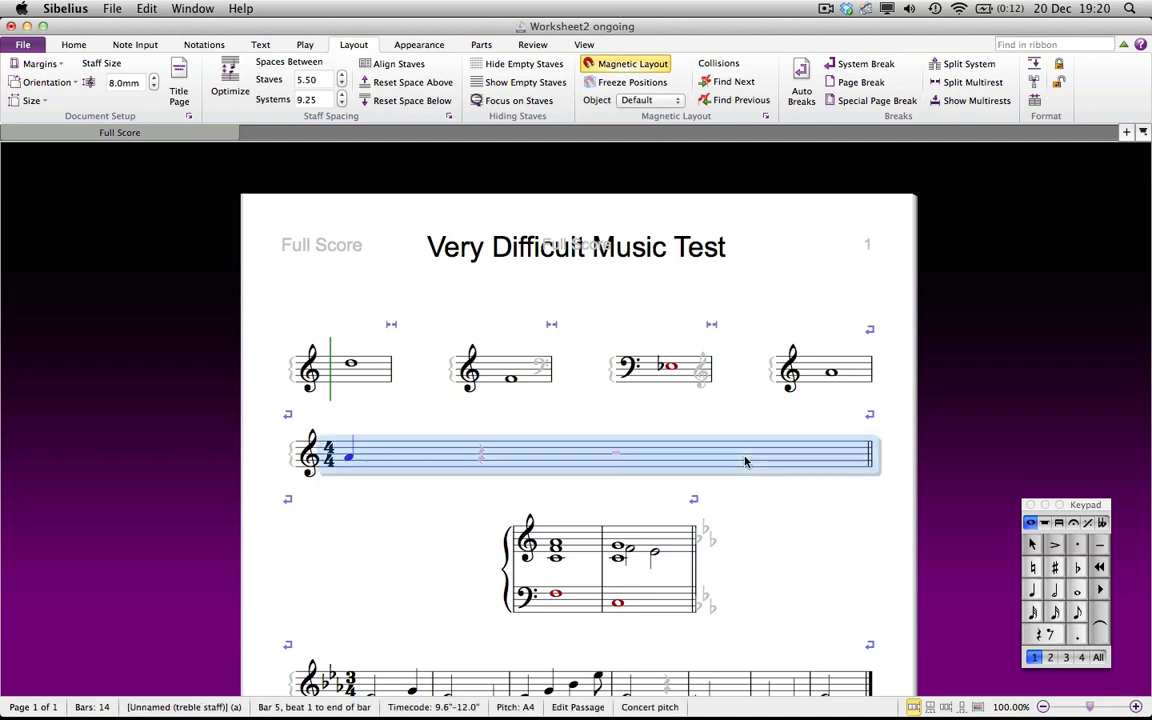
left_click_drag(745, 461, 757, 492)
key("super+0")
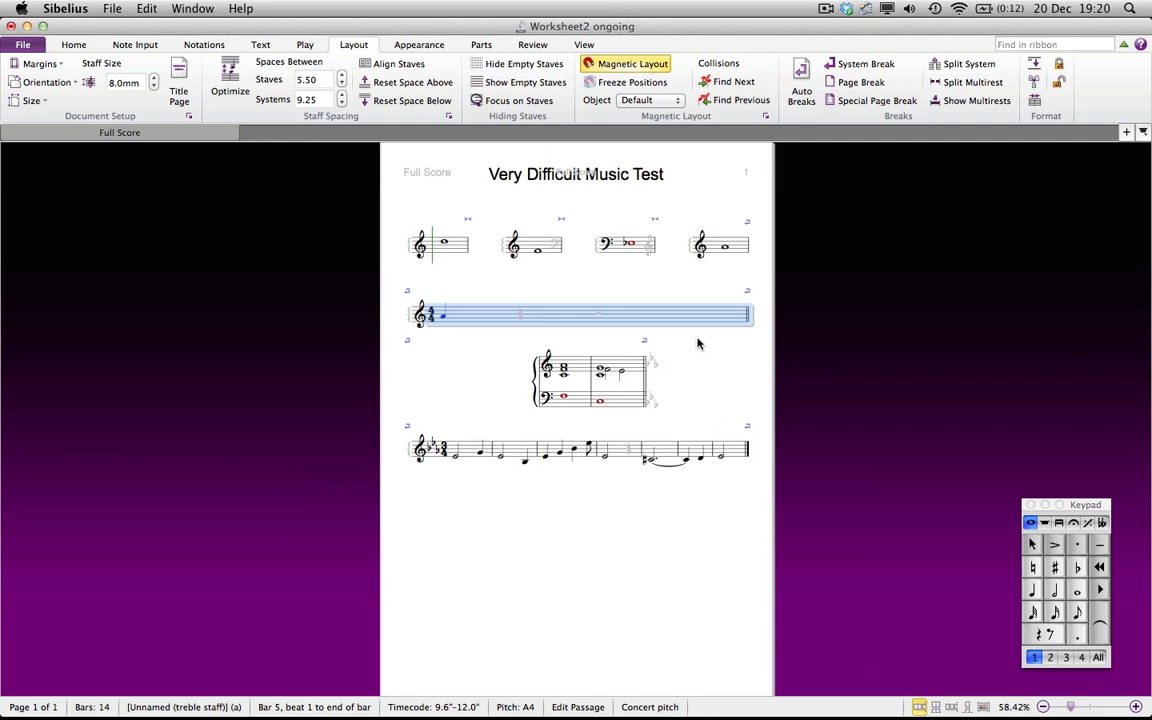
left_click_drag(701, 321, 699, 367)
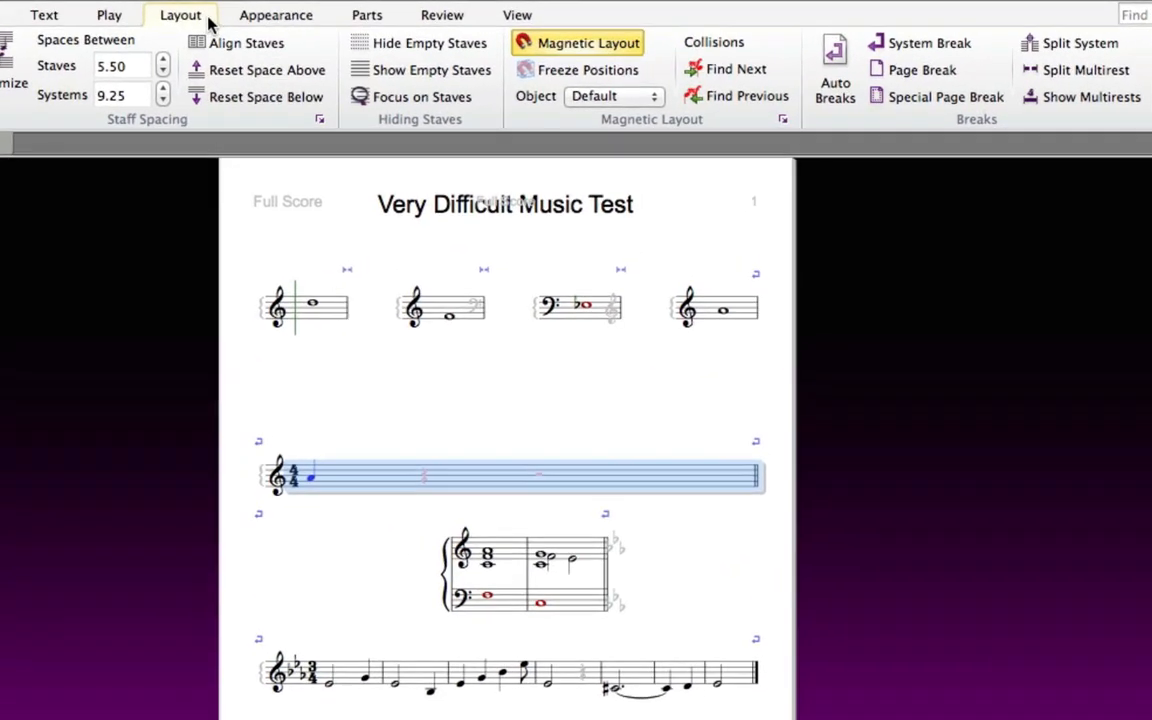
In the Engraving Rules for staves, set staves to justify only when the page is at least 100% full
left_click(320, 120)
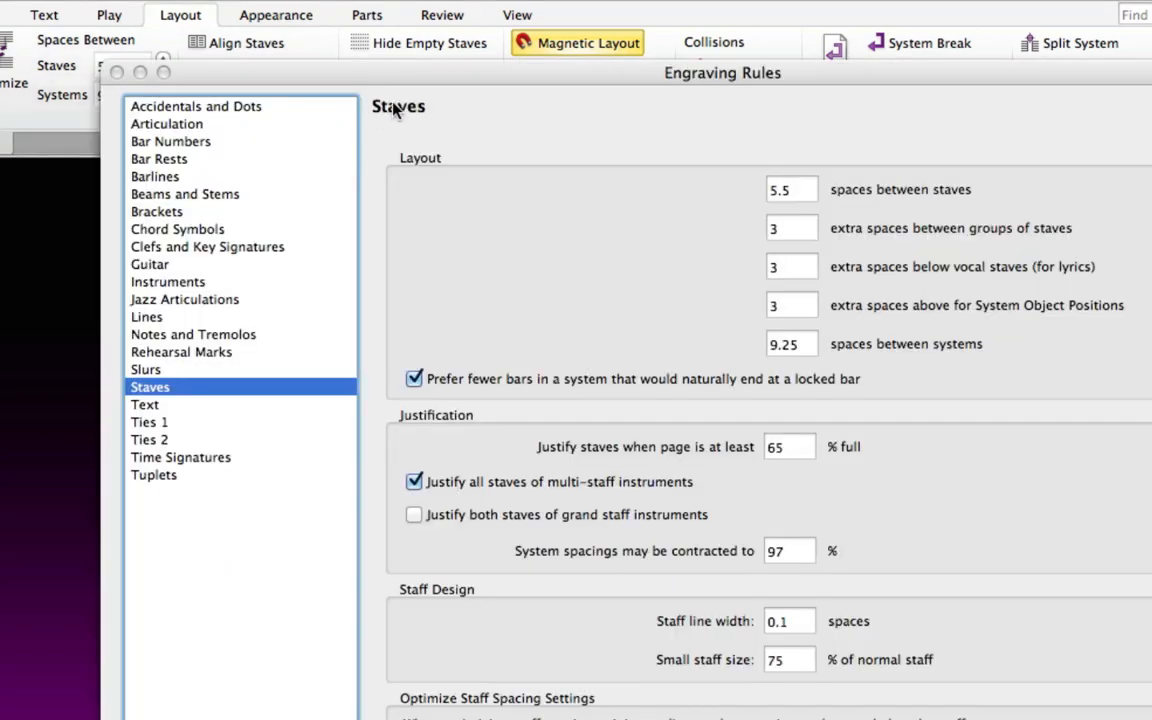
left_click_drag(411, 77, 155, 22)
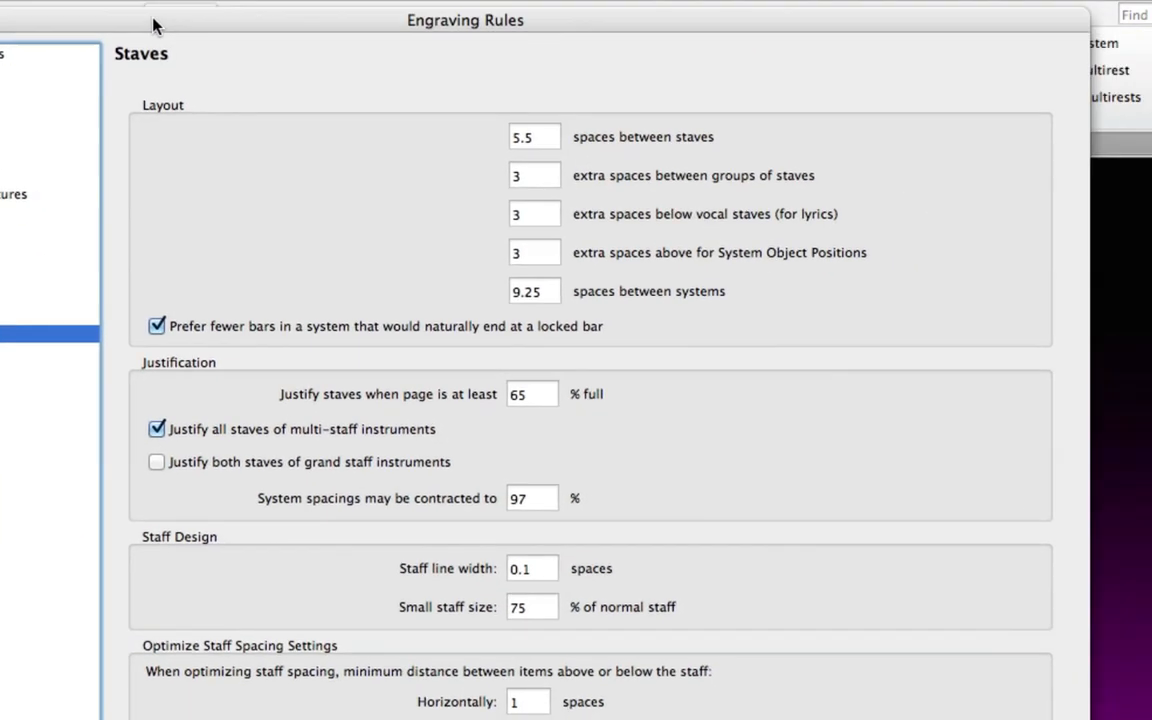
double_click(528, 394)
type("100")
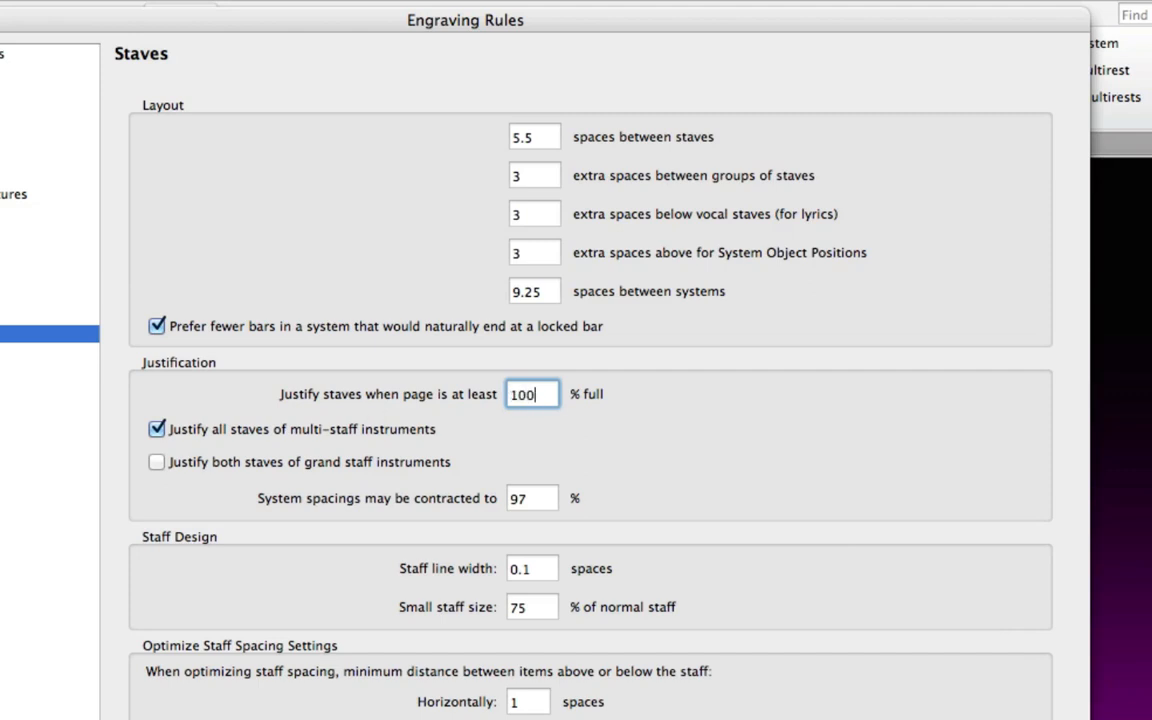
key("Return")
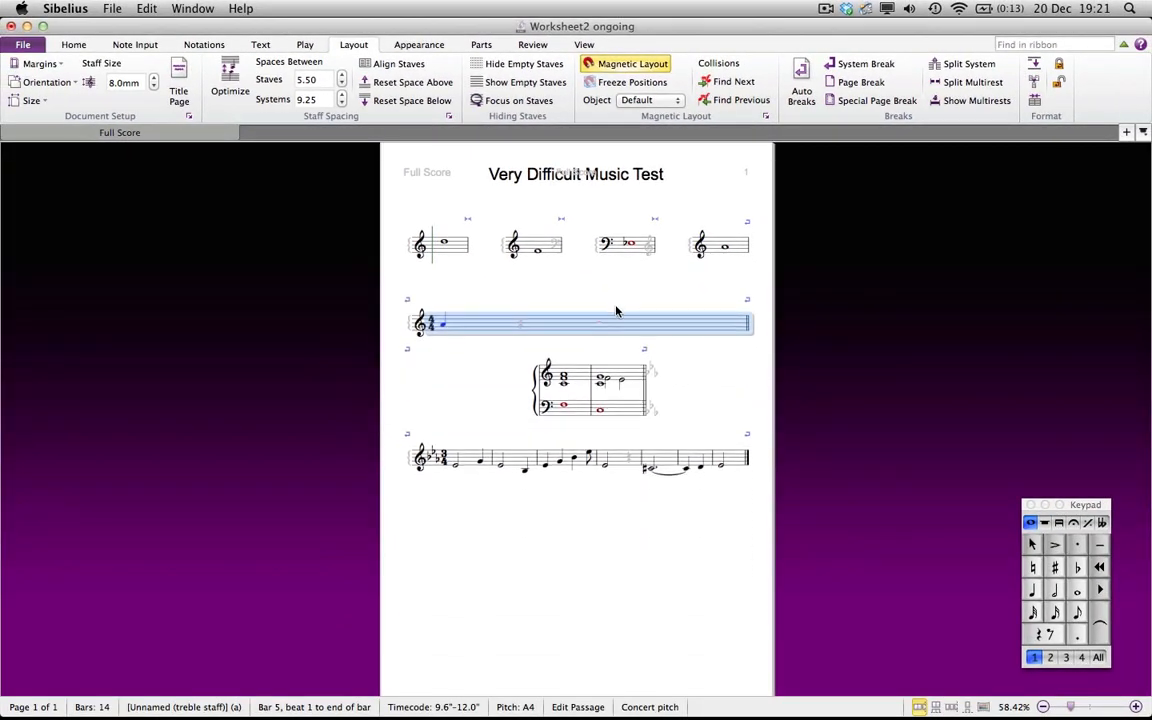
Reposition the lower systems: 4/4 staff slightly up, cadence example slightly down, and final 3/4 melody far down to leave a large gap above it
left_click_drag(617, 421, 640, 316)
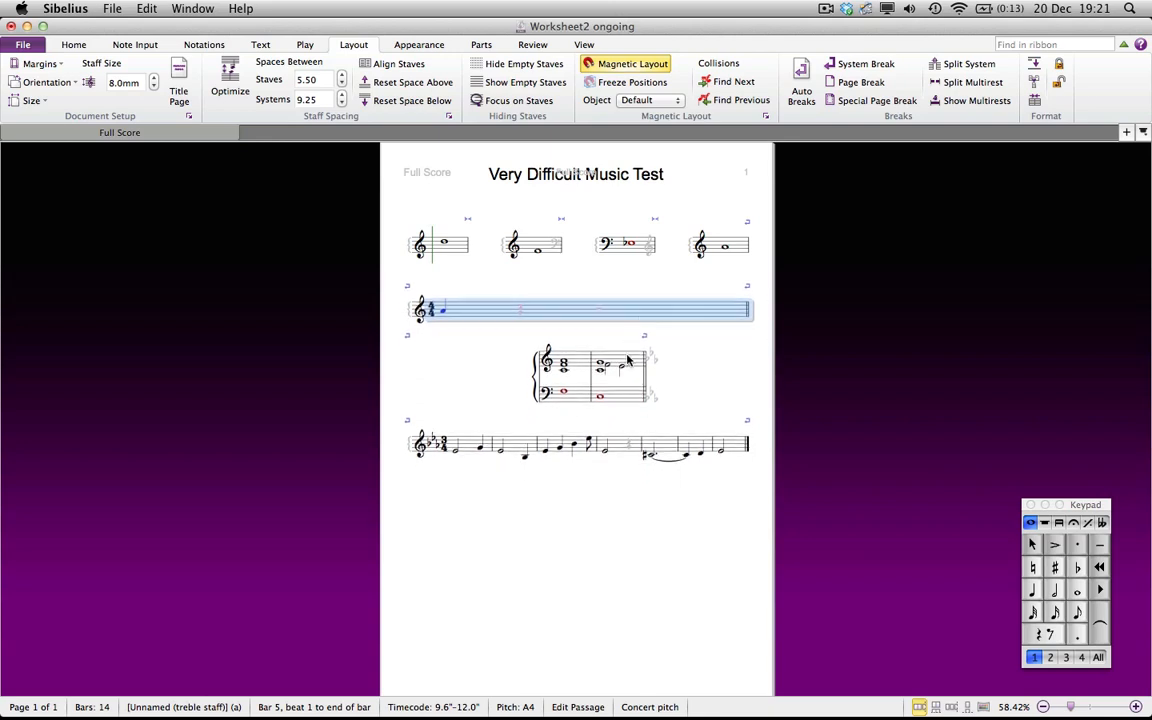
left_click_drag(614, 367, 613, 387)
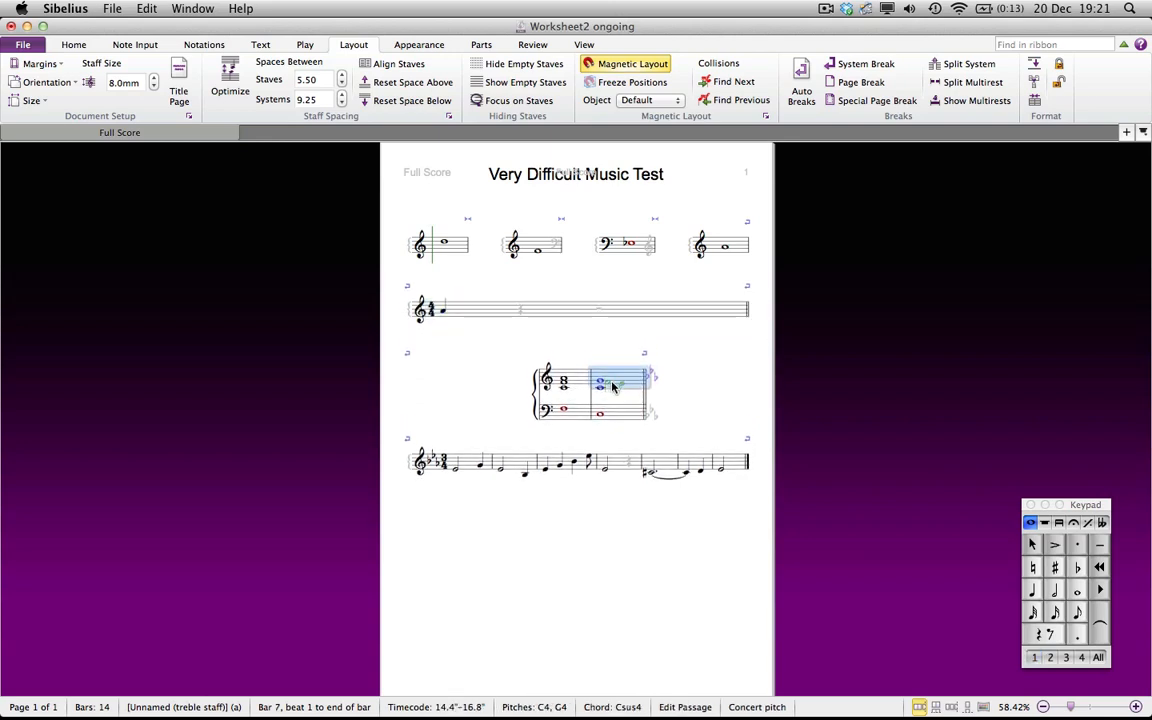
left_click(660, 465)
left_click_drag(668, 503, 676, 622)
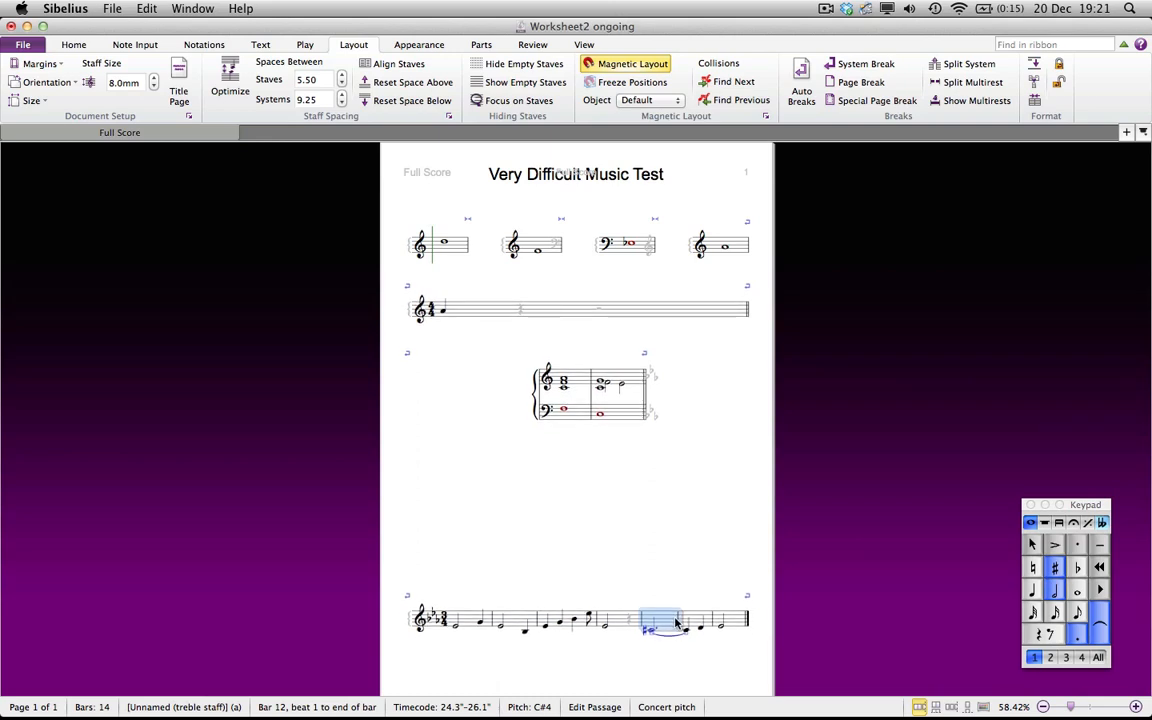
left_click(578, 386)
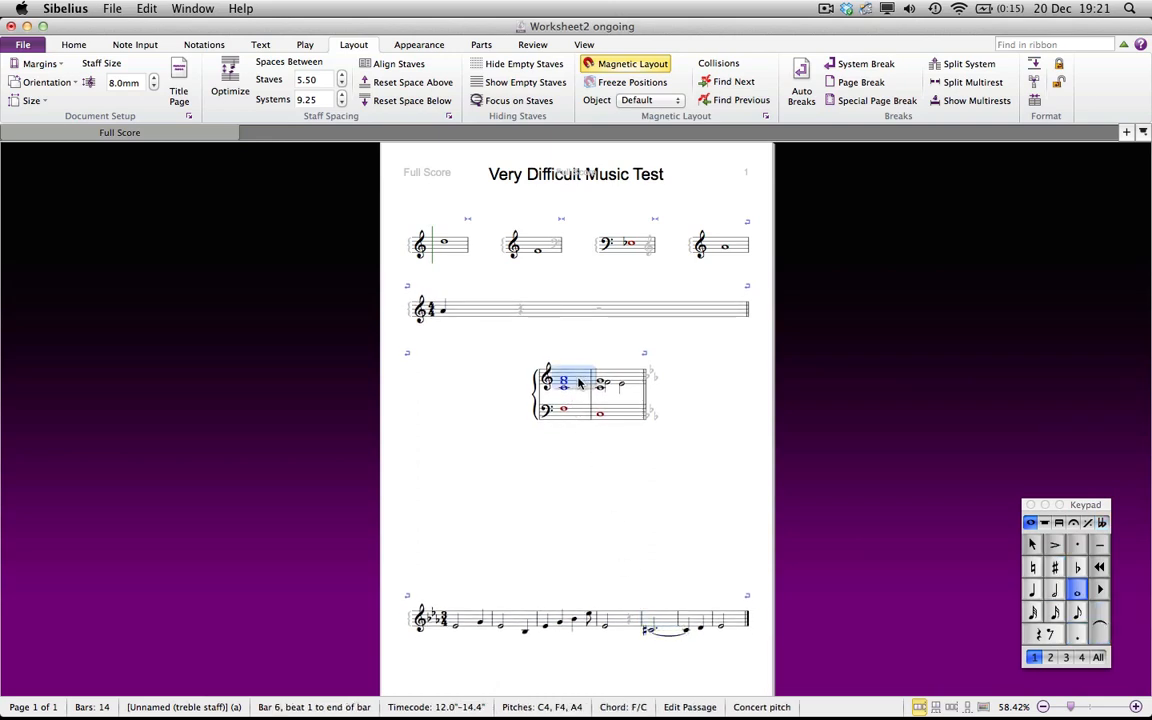
left_click(548, 272)
Add a Plain text heading above the first system reading "Question 1: Write the named interval above the given note."
key("super+1")
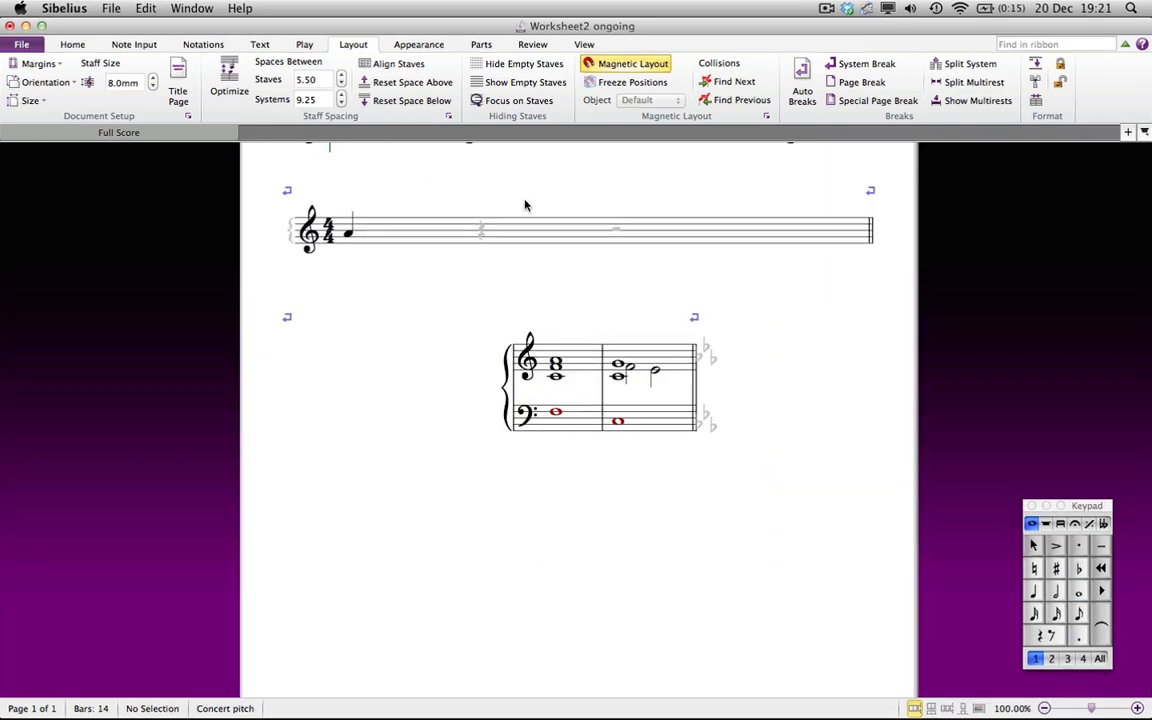
scroll(527, 203, "up", 5)
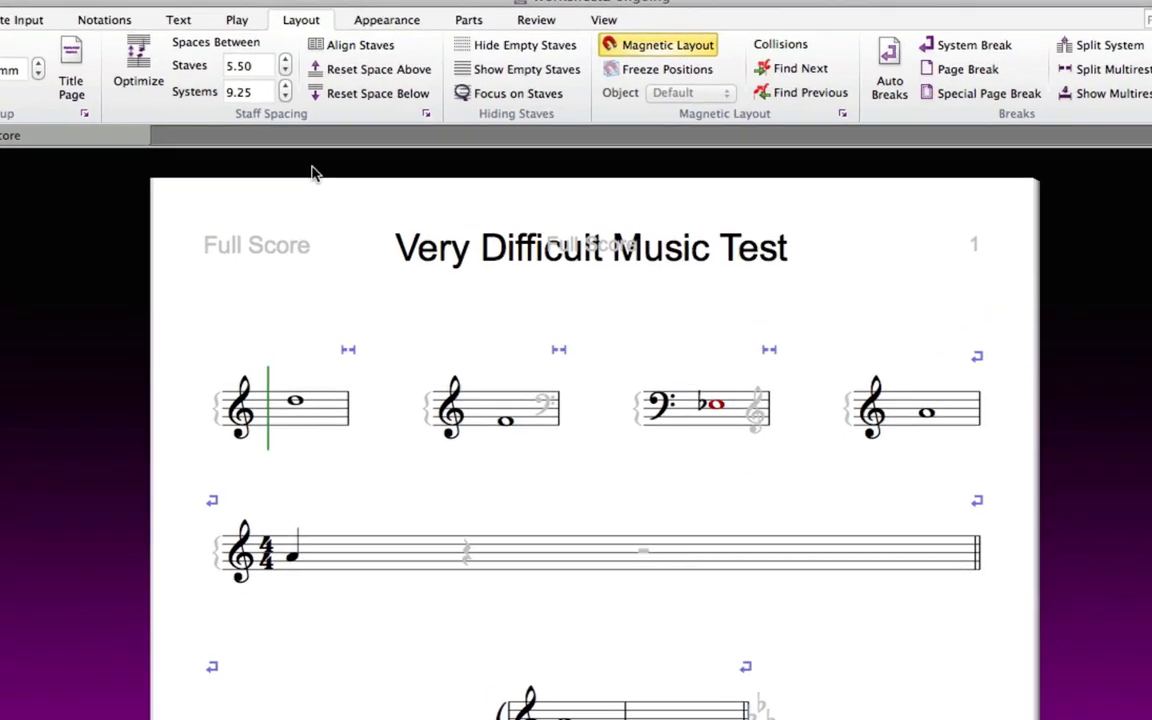
left_click(151, 12)
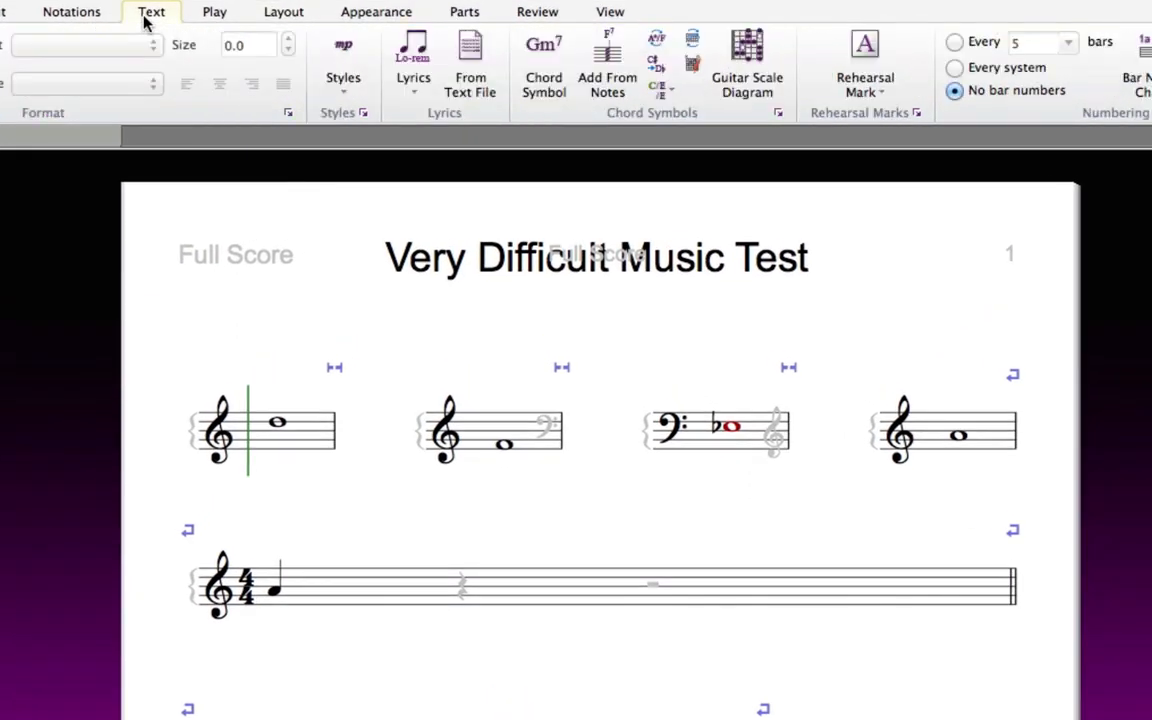
left_click(336, 84)
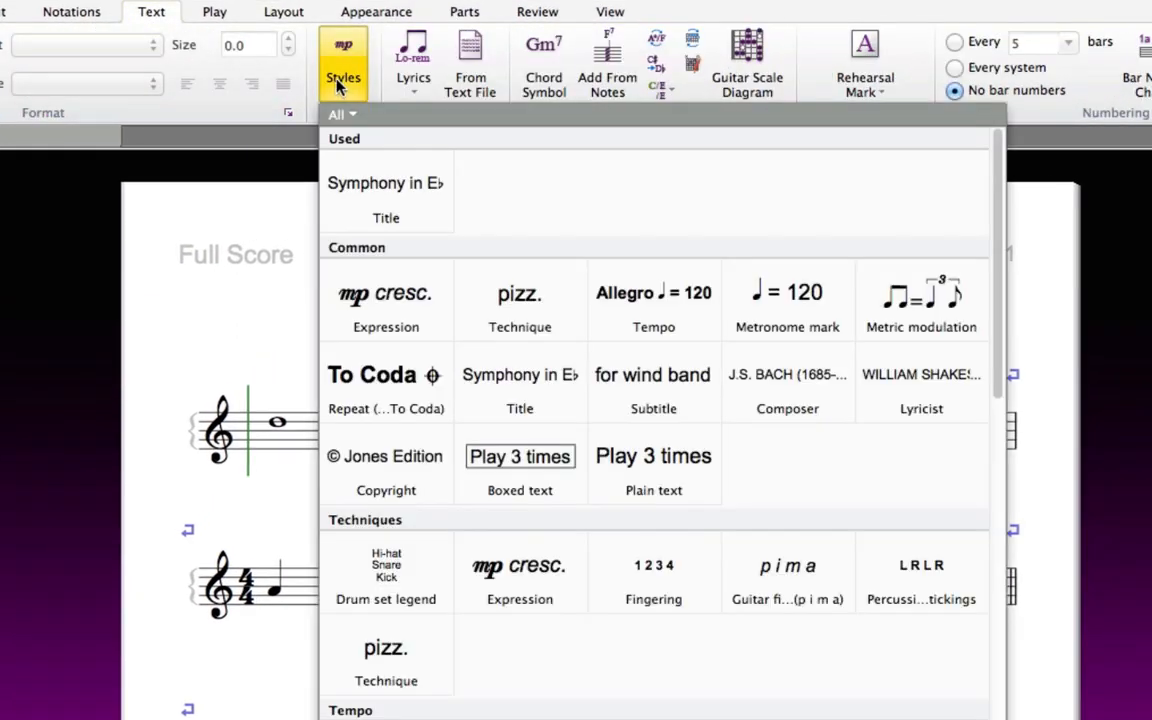
scroll(440, 578, "down", 2)
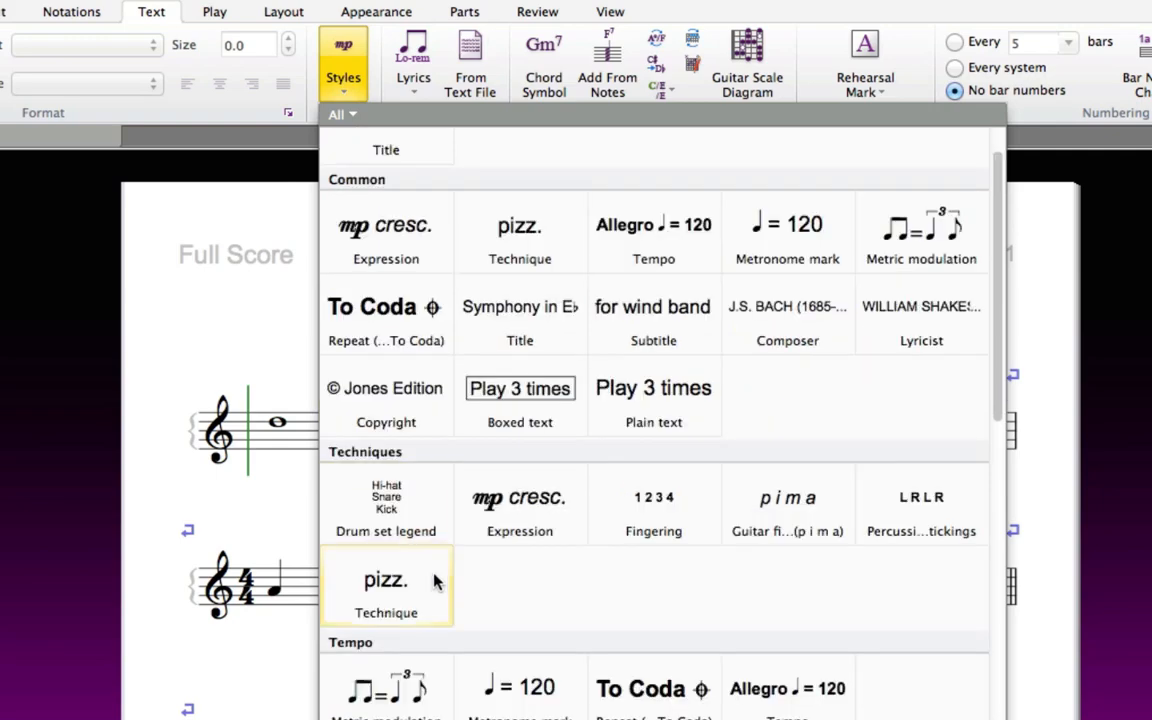
scroll(455, 690, "down", 4)
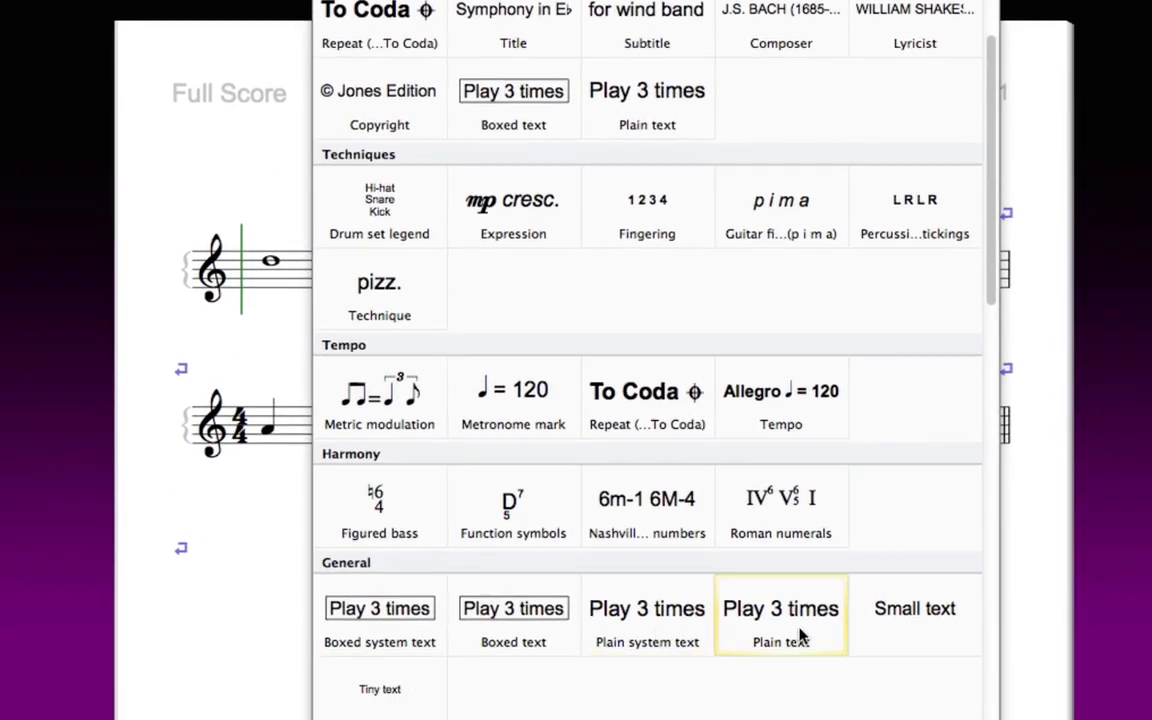
left_click(800, 635)
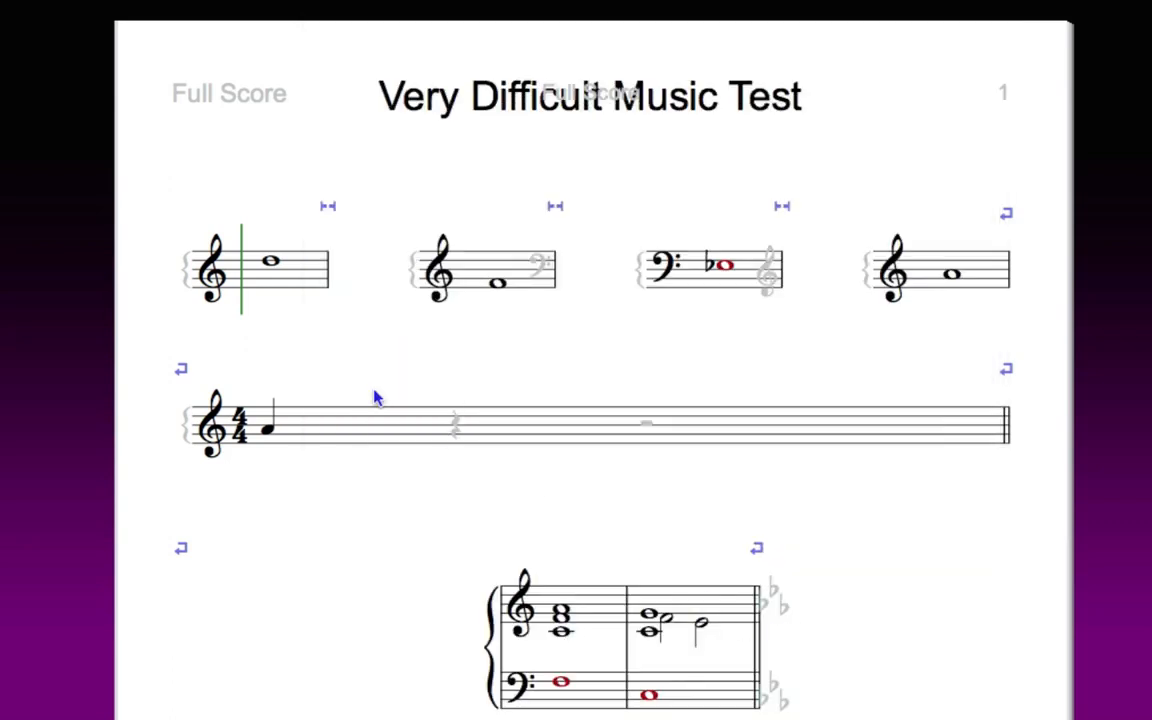
left_click(203, 183)
type("Question 1: Write the named inte")
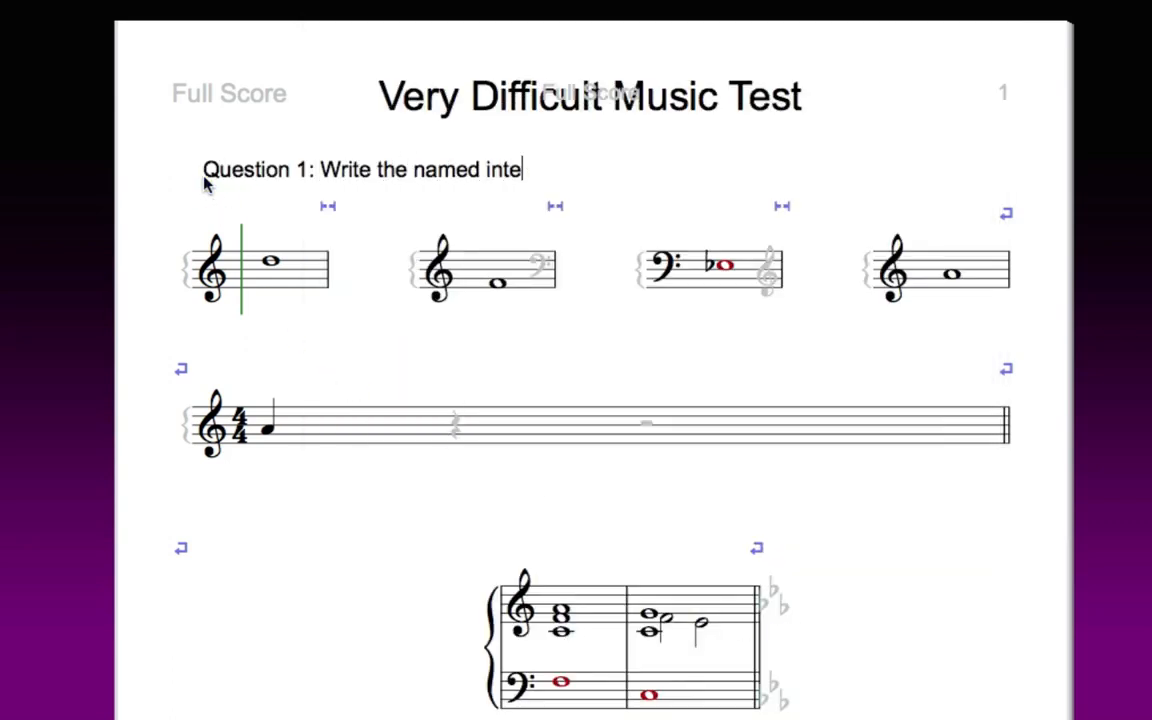
type("rval above the given note.")
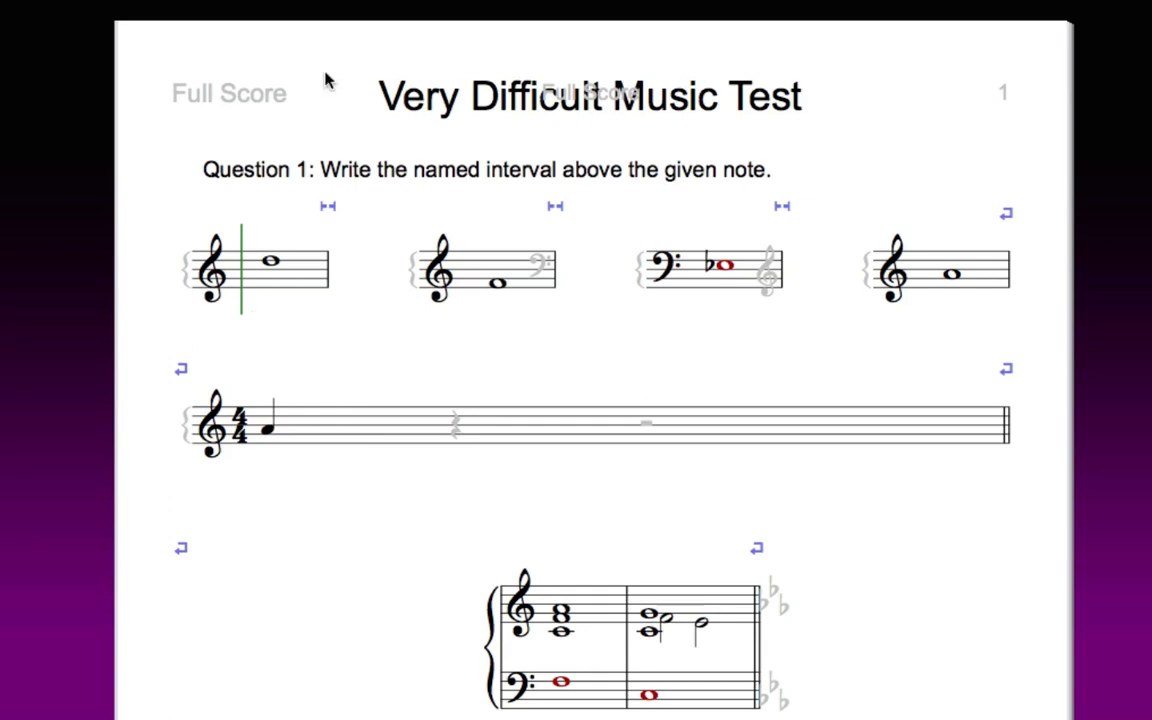
Add the text label "Major 3rd" below the first bar of Question 1
left_click(330, 1)
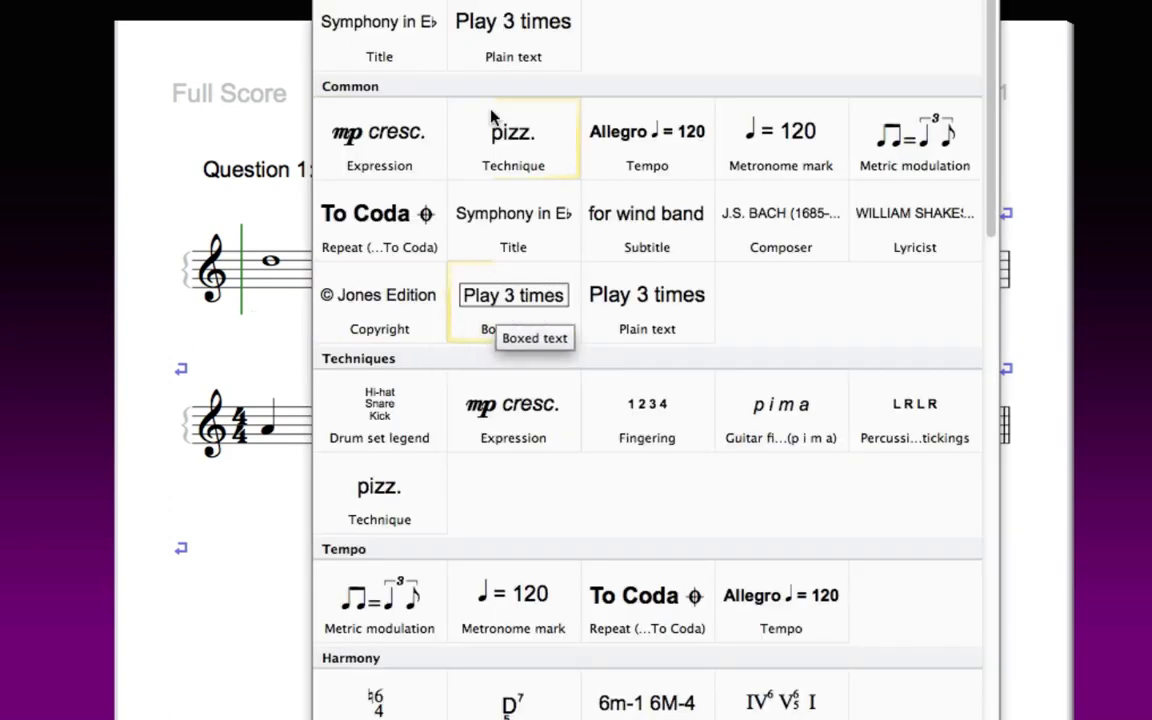
left_click(491, 117)
type("Major 3rd")
key("Escape")
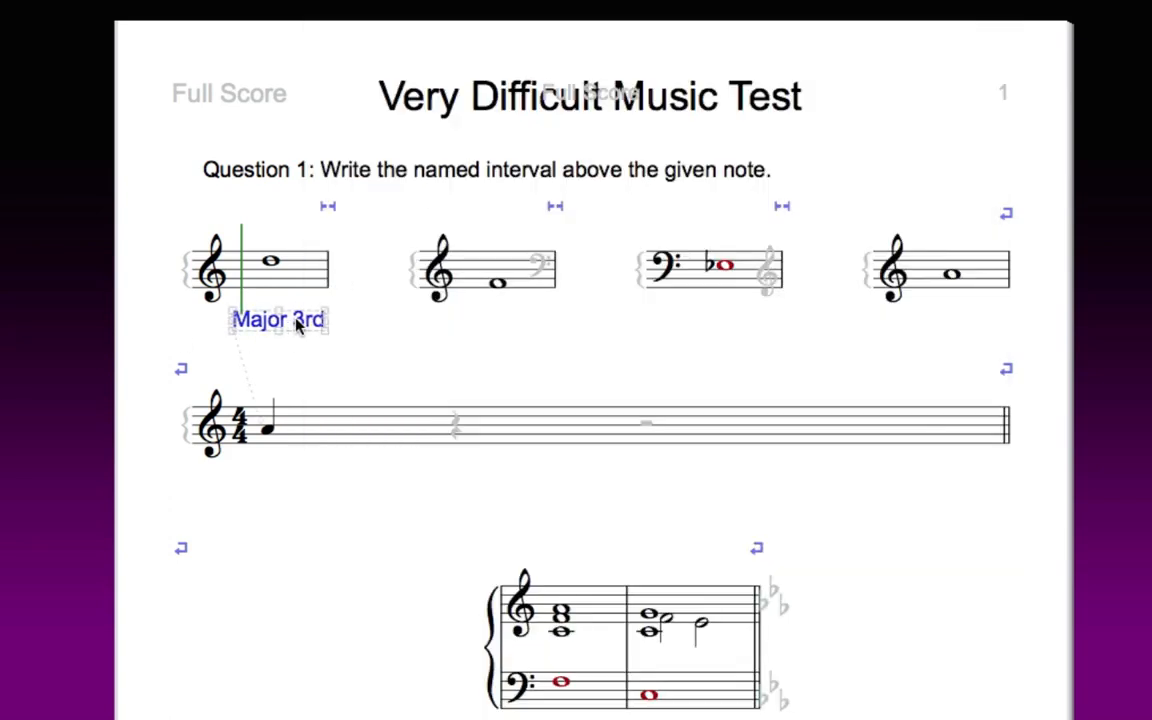
left_click_drag(296, 318, 290, 323)
Copy the interval label below the second bar and change its text to "Perfect 5th"
left_click(515, 304, "alt")
double_click(515, 304)
key("super+a")
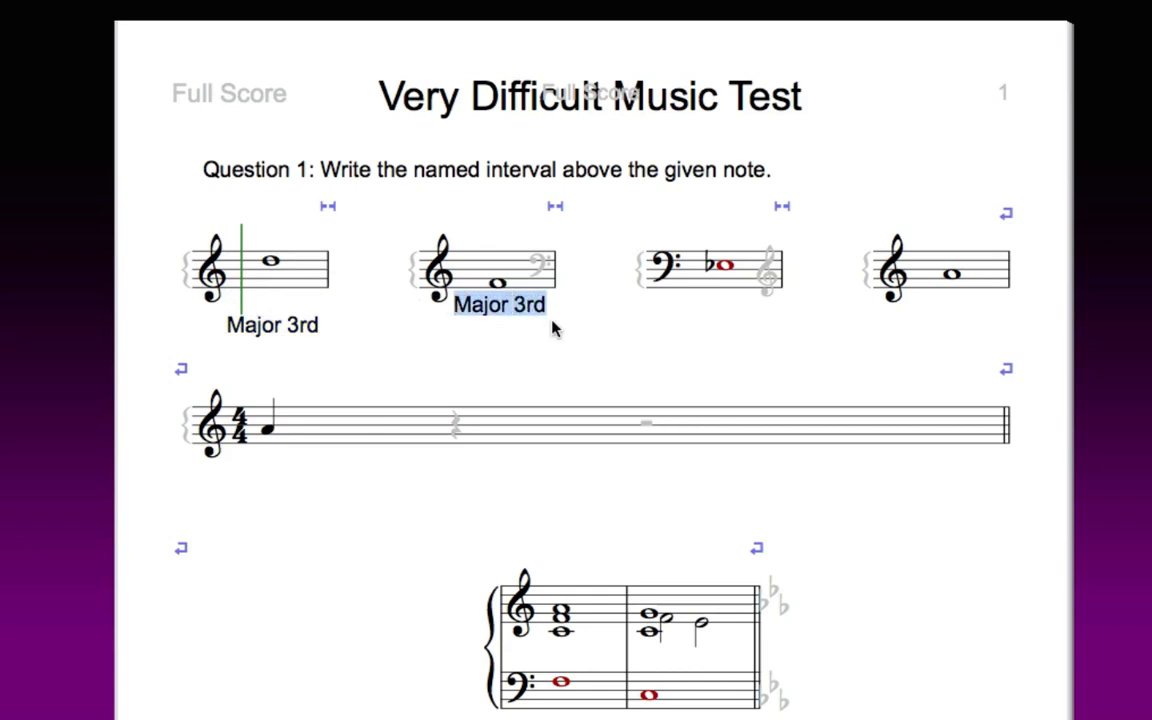
type("Perfect 5th")
key("Escape")
Copy the interval label below the third bar and change its text to "Minor 3rd"
left_click(716, 318, "alt")
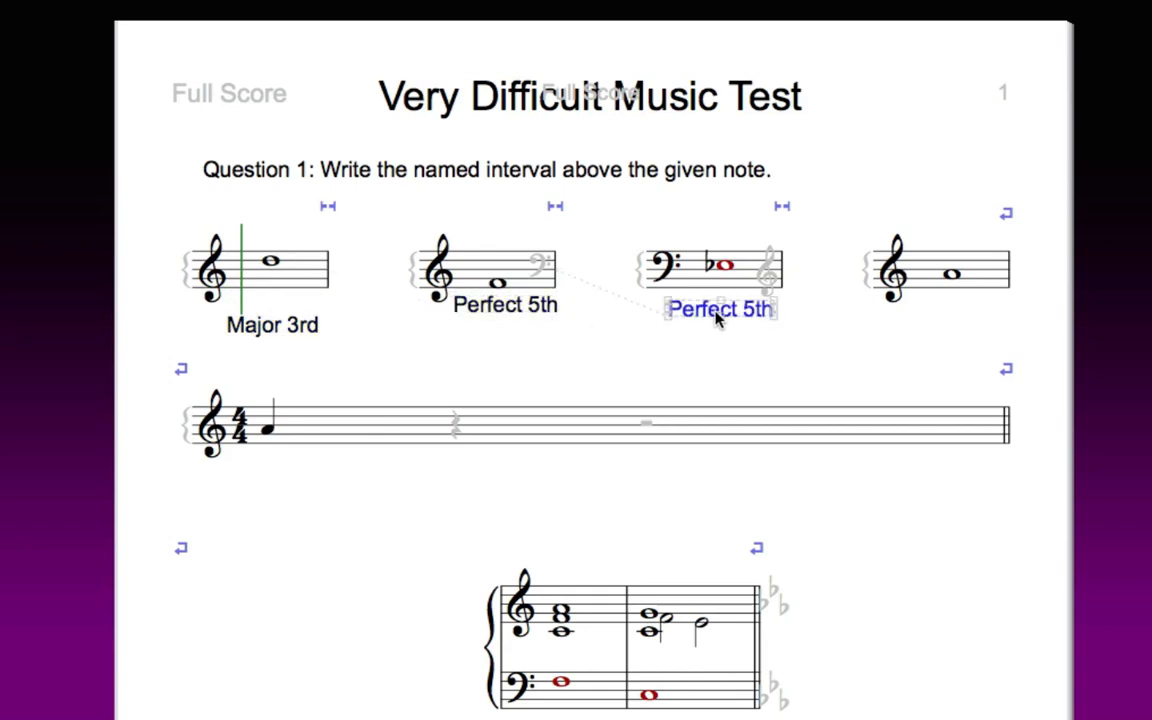
double_click(753, 312)
key("super+a")
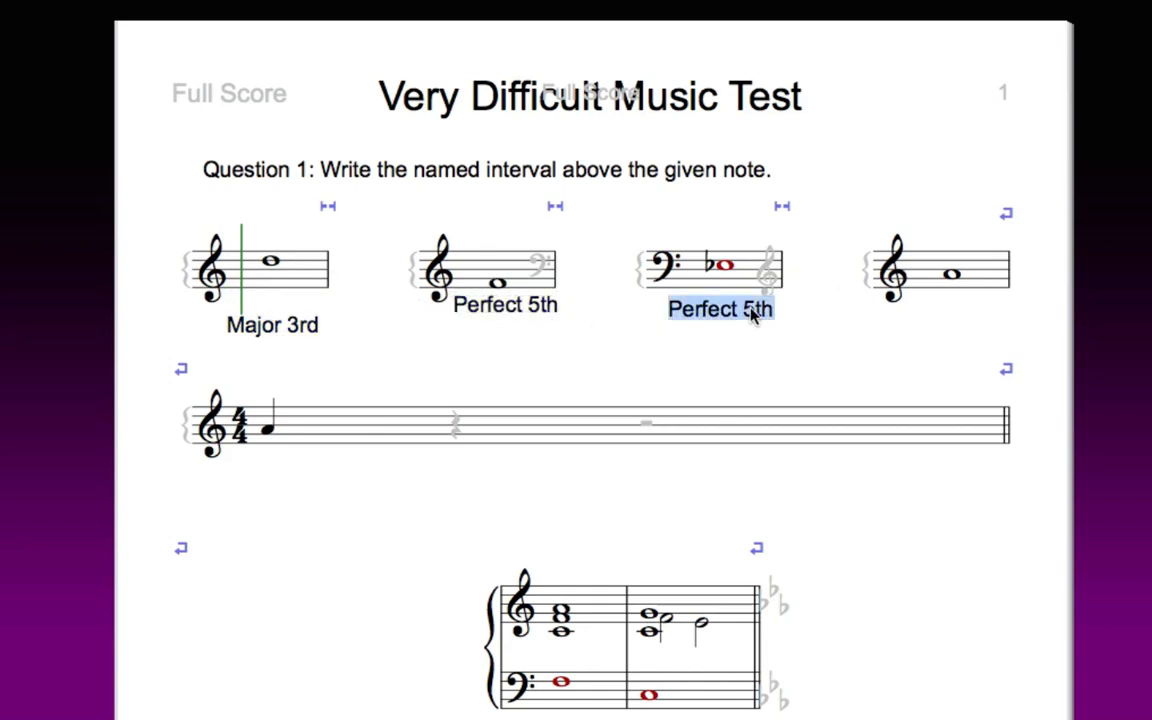
type("Minor 3rd")
key("Escape")
Copy the interval label below the fourth bar and change its text to "Perfect Octave"
left_click(930, 316, "alt")
double_click(928, 318)
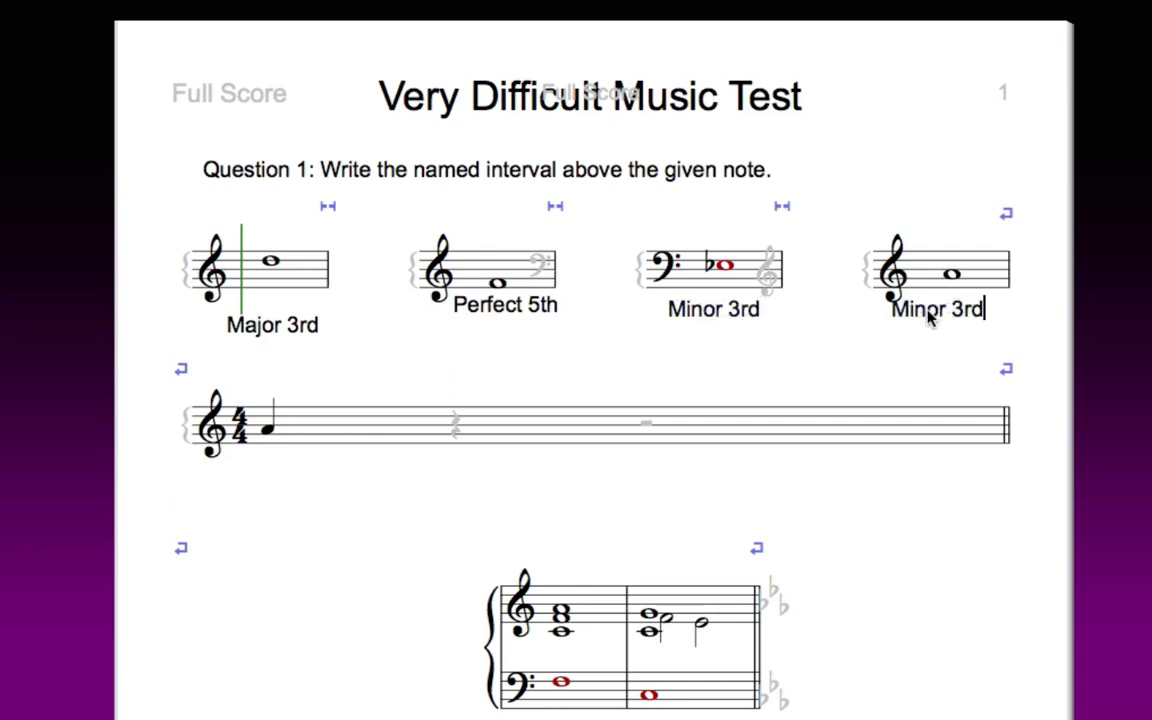
type("Perfect")
key("super+a")
type("Perfect Octave")
key("Escape")
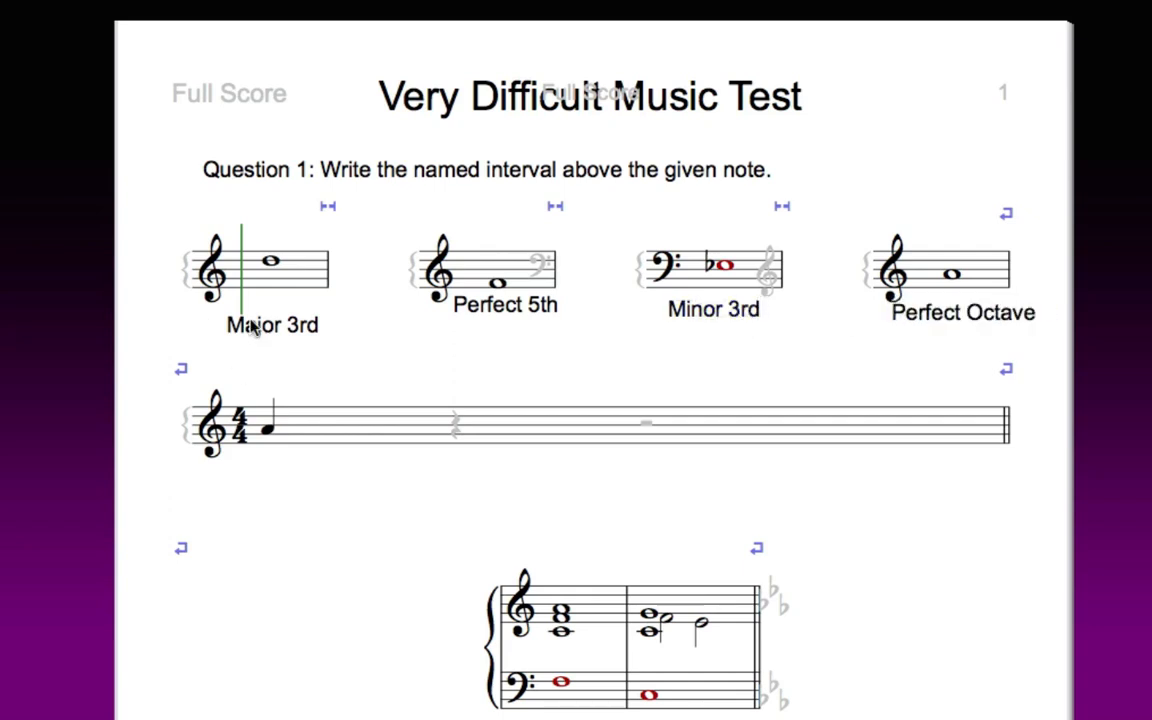
Align the four interval labels in a row slightly lower beneath the first system, and clear the selection
left_click_drag(253, 330, 968, 321)
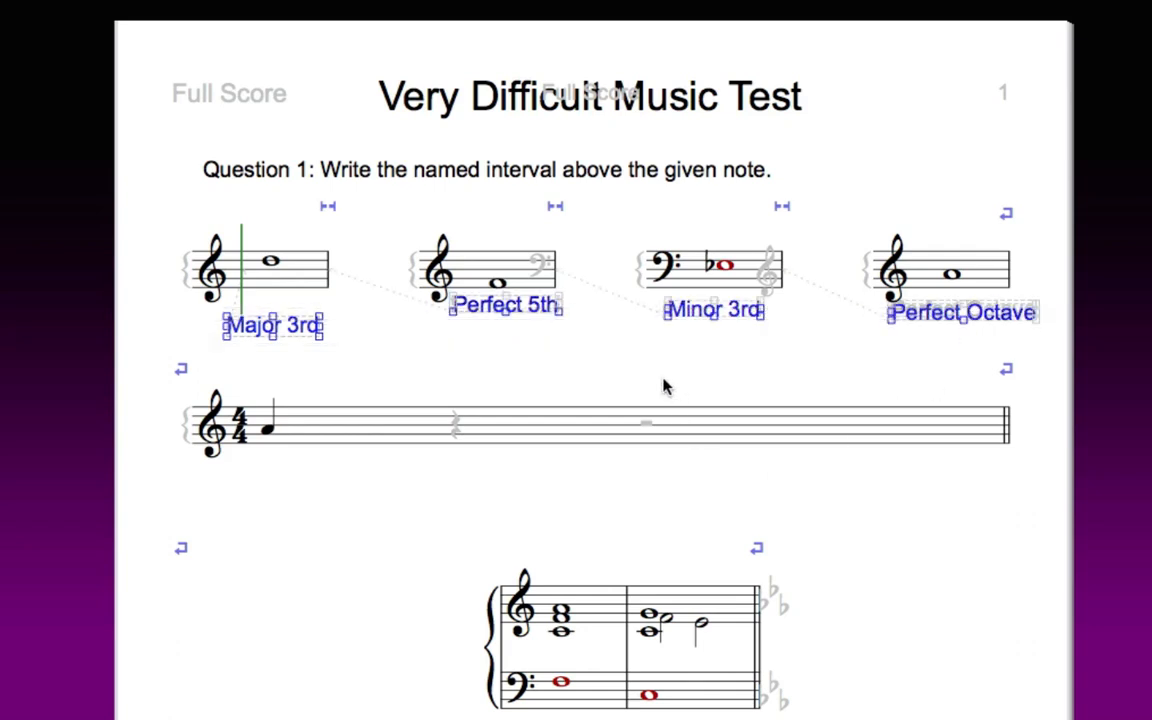
key("super+shift+r")
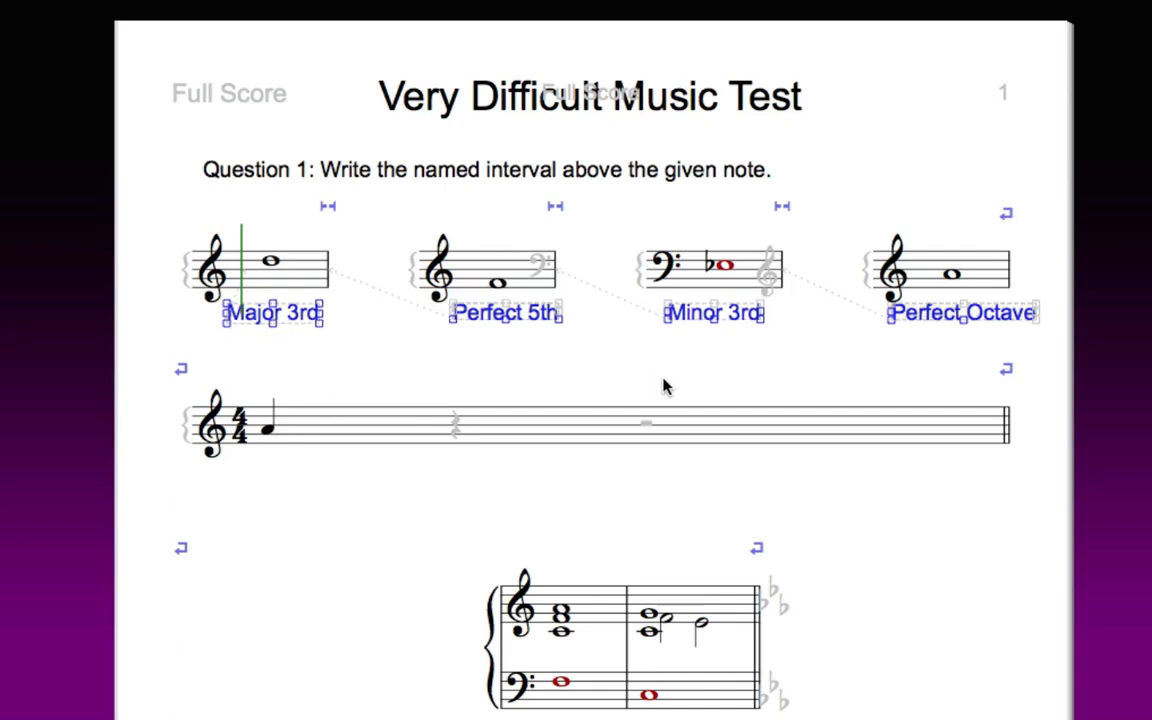
key("ctrl+shift+r")
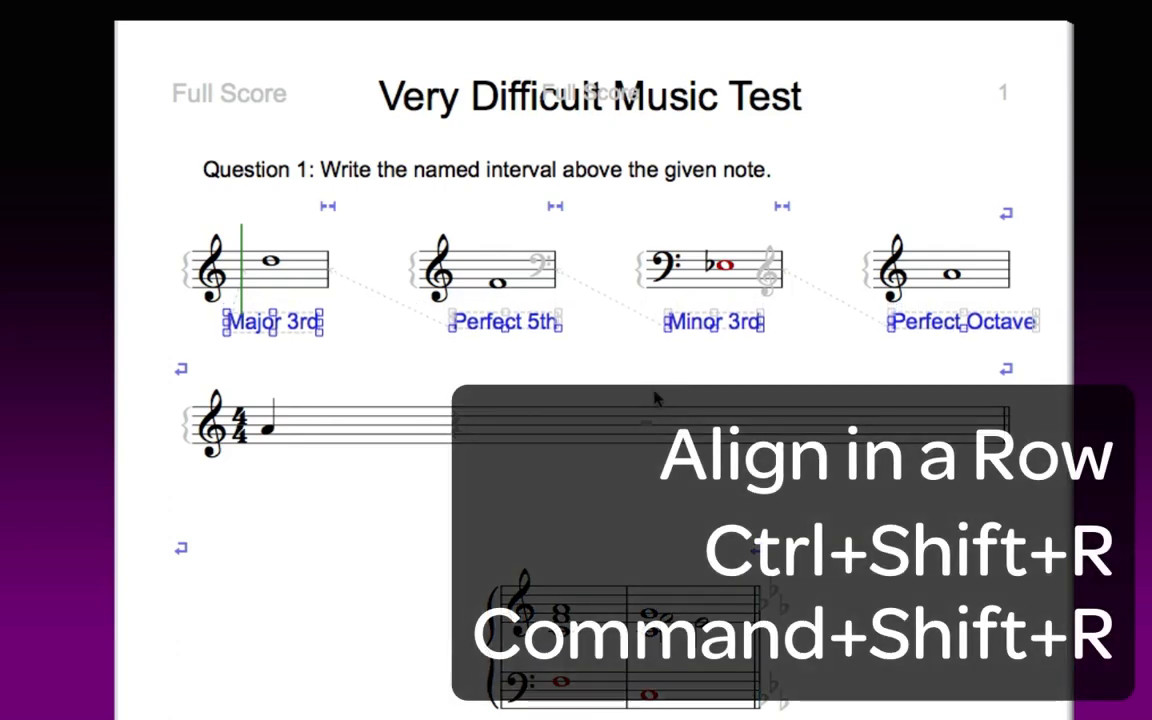
key("Escape")
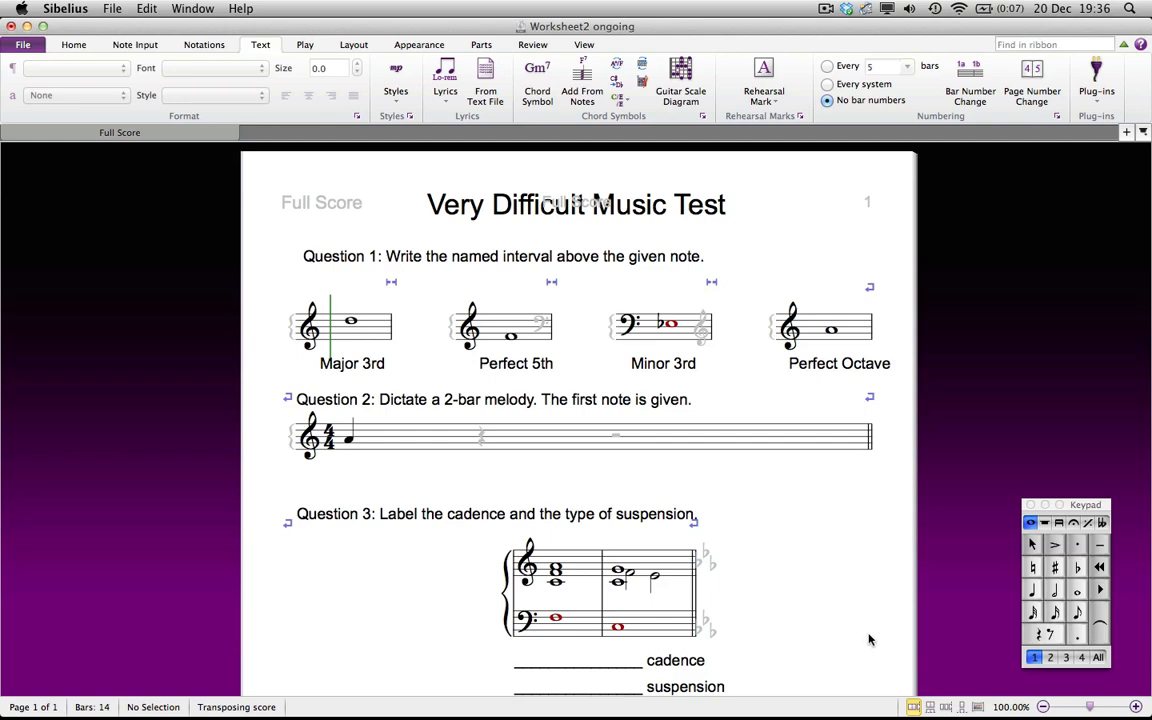
scroll(868, 640, "down", 5)
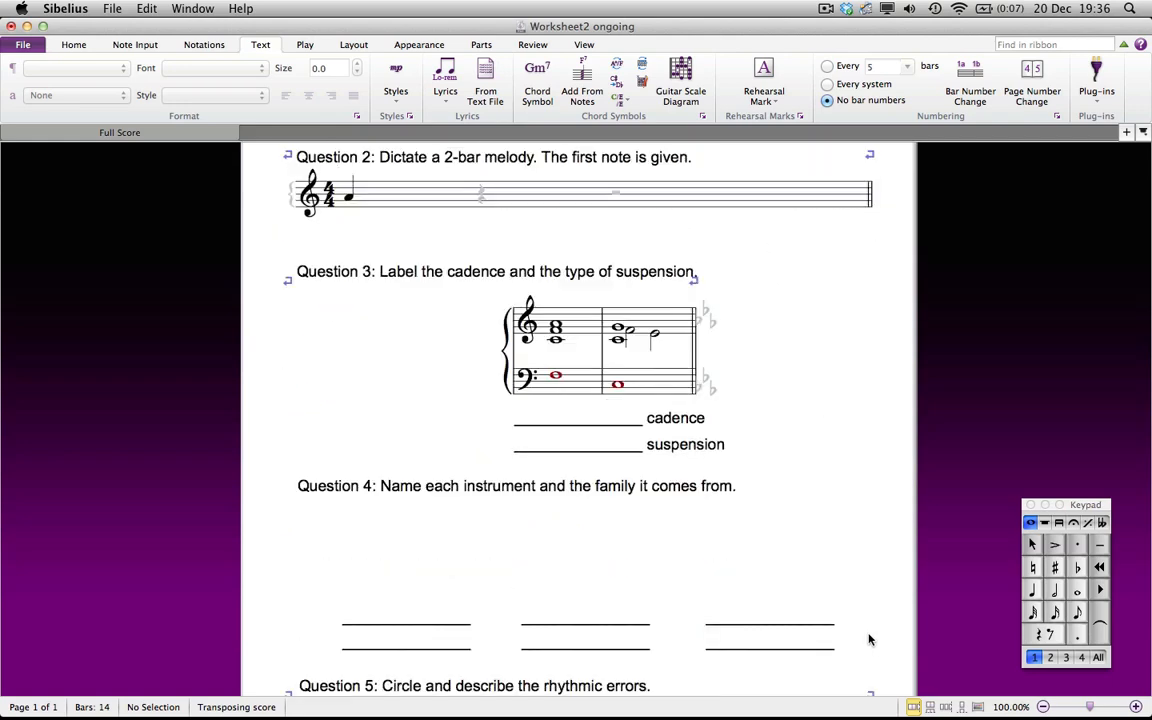
scroll(868, 640, "down", 4)
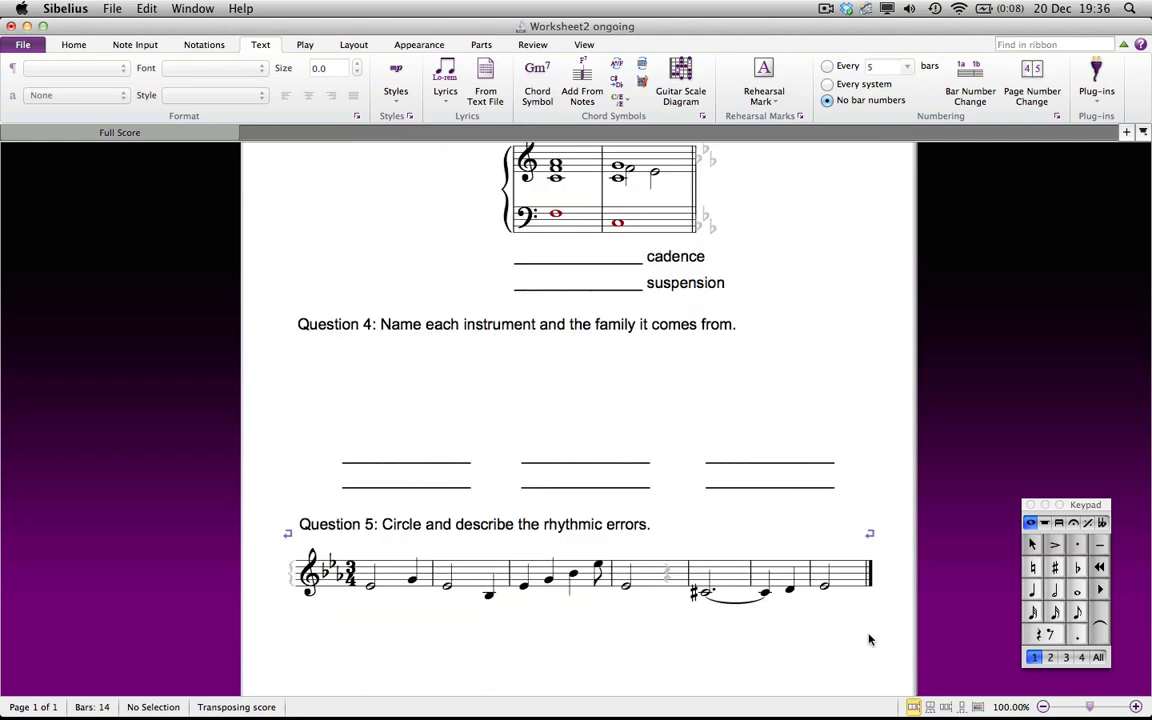
scroll(868, 640, "up", 4)
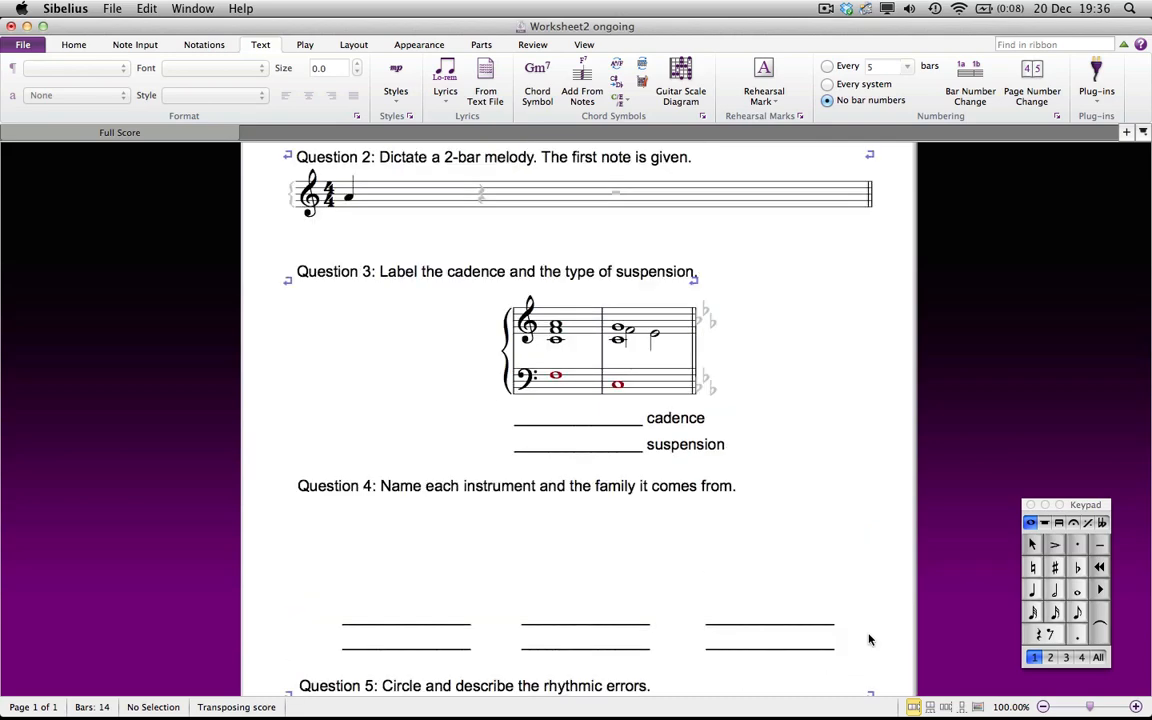
left_click_drag(882, 470, 822, 378)
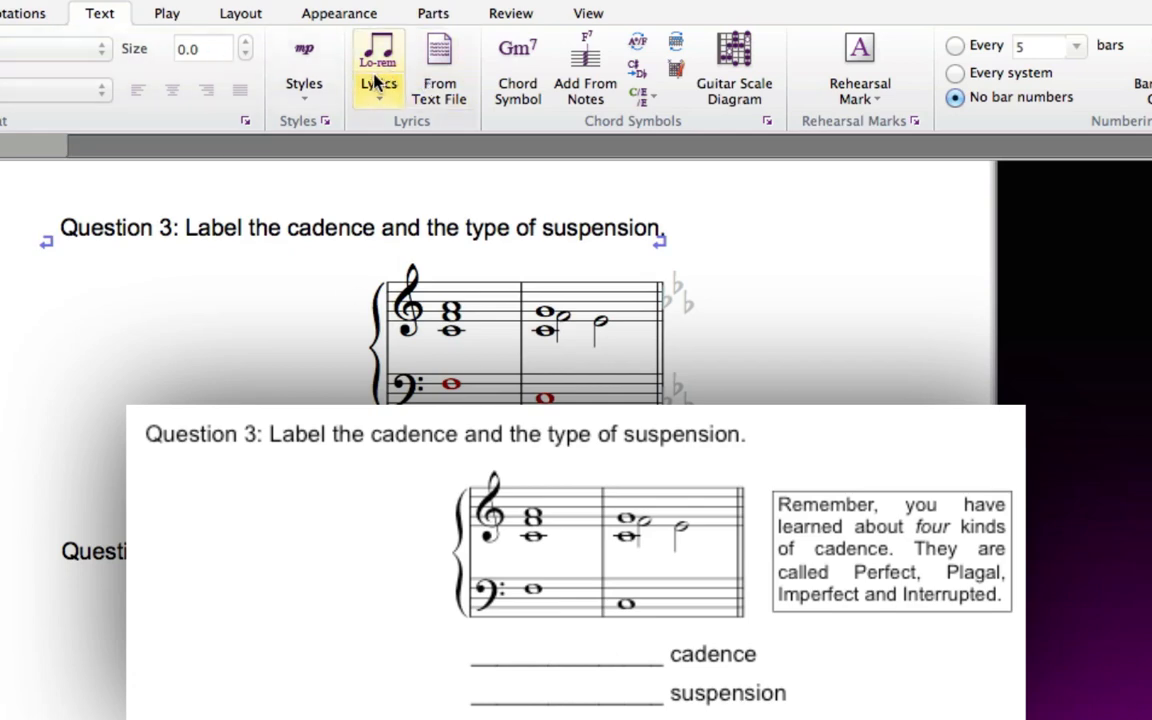
Add boxed text beside the Question 3 system reading "Remember, you have learned about fout", with the last word in italics
left_click(314, 86)
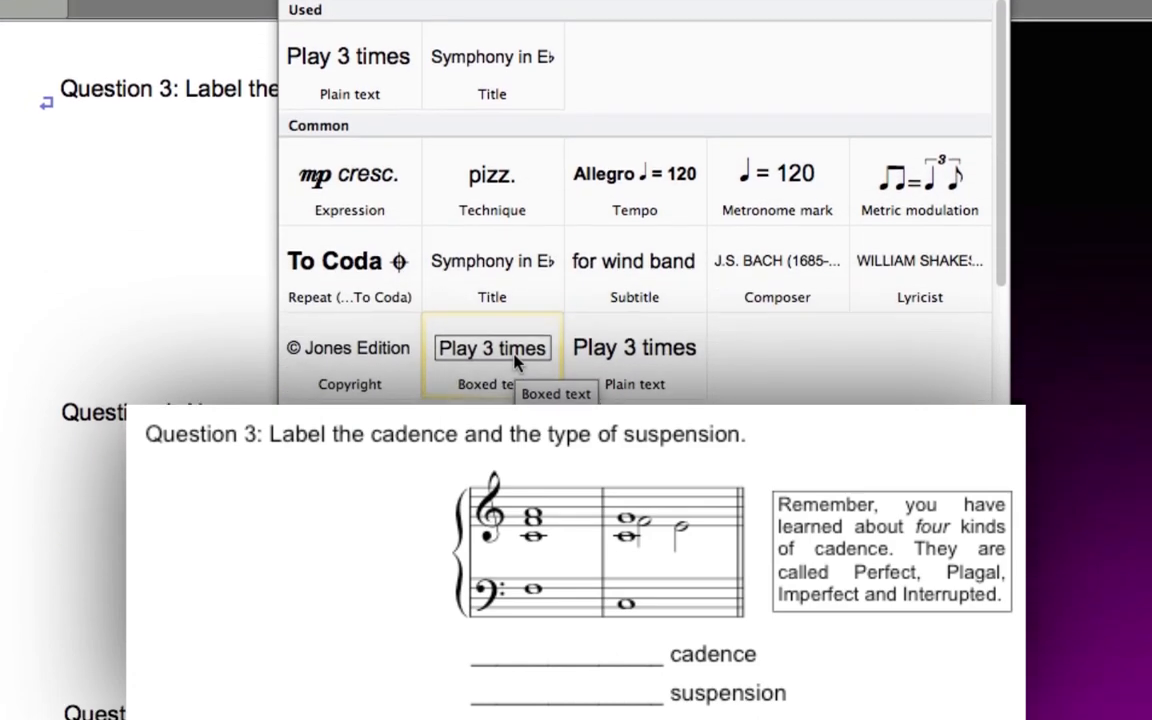
left_click(514, 362)
left_click(728, 156)
type("R")
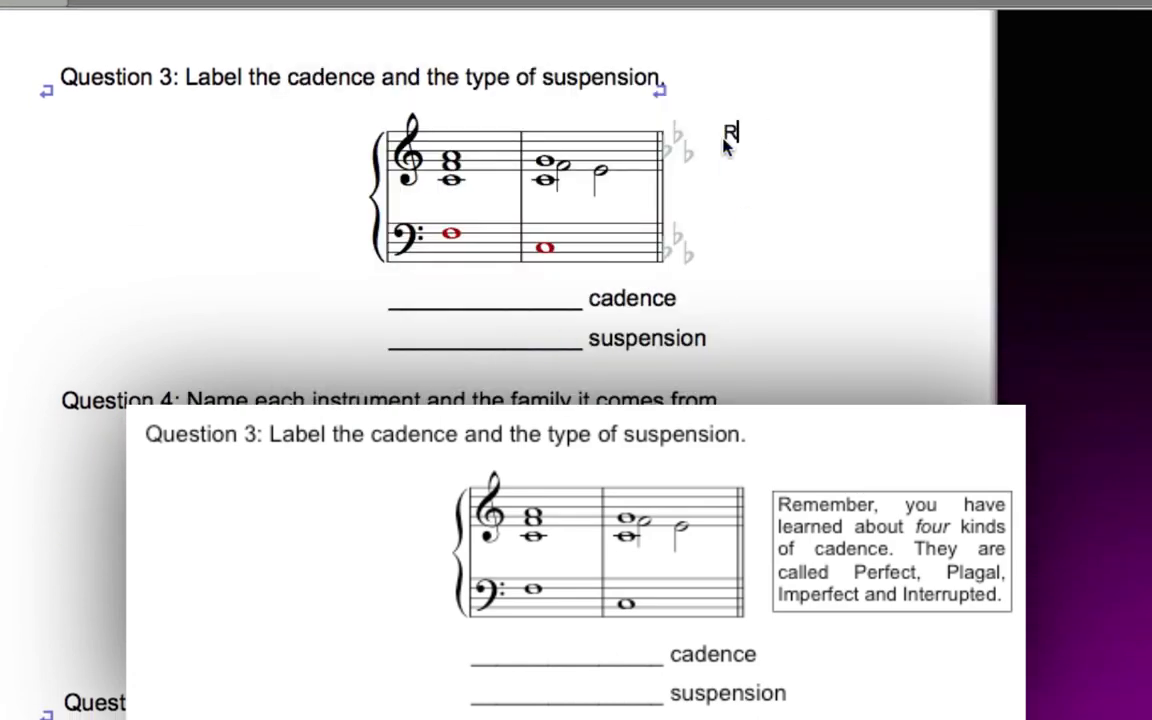
type("emember, you have learne")
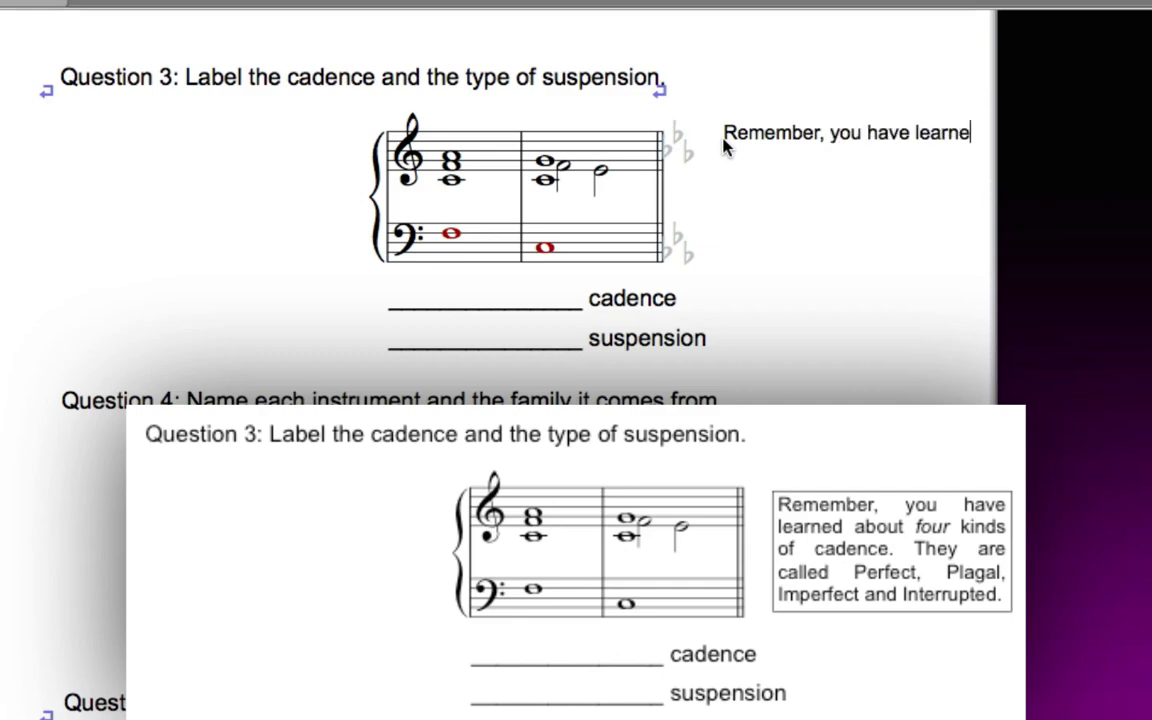
type("d about")
key("ctrl+i")
type("four")
key("Escape")
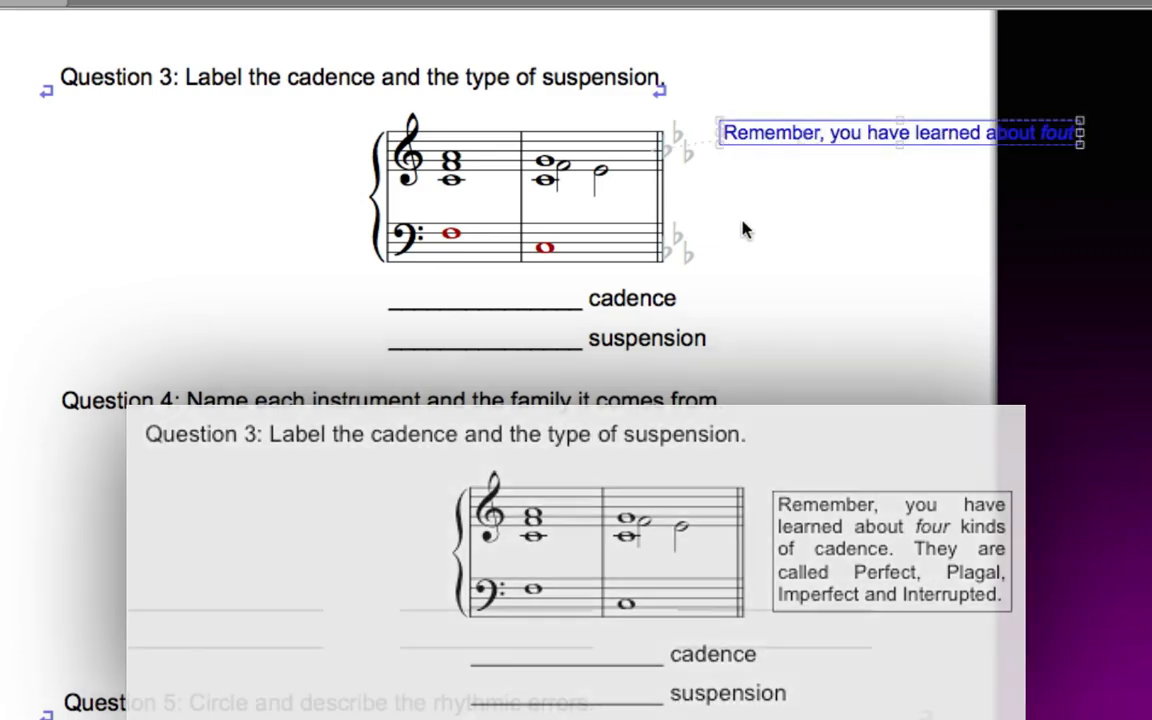
Move the boxed text into the empty space under Question 4 and resize it into a narrower, taller frame
left_click_drag(787, 136, 368, 457)
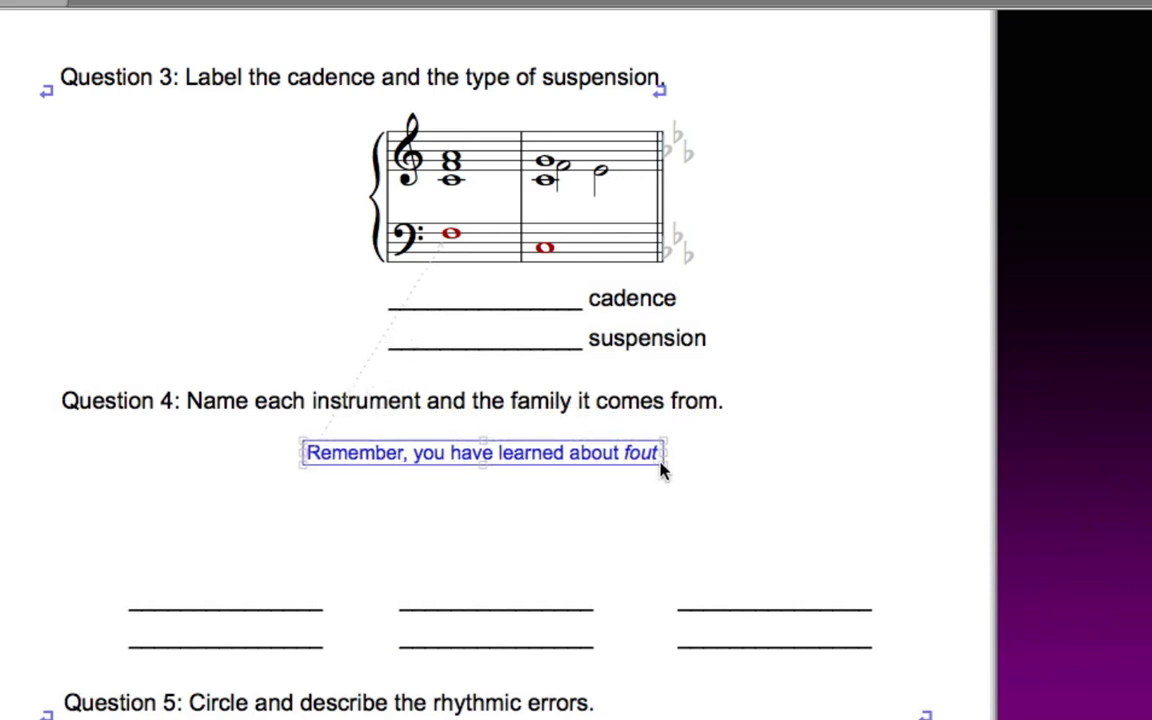
left_click_drag(663, 474, 606, 658)
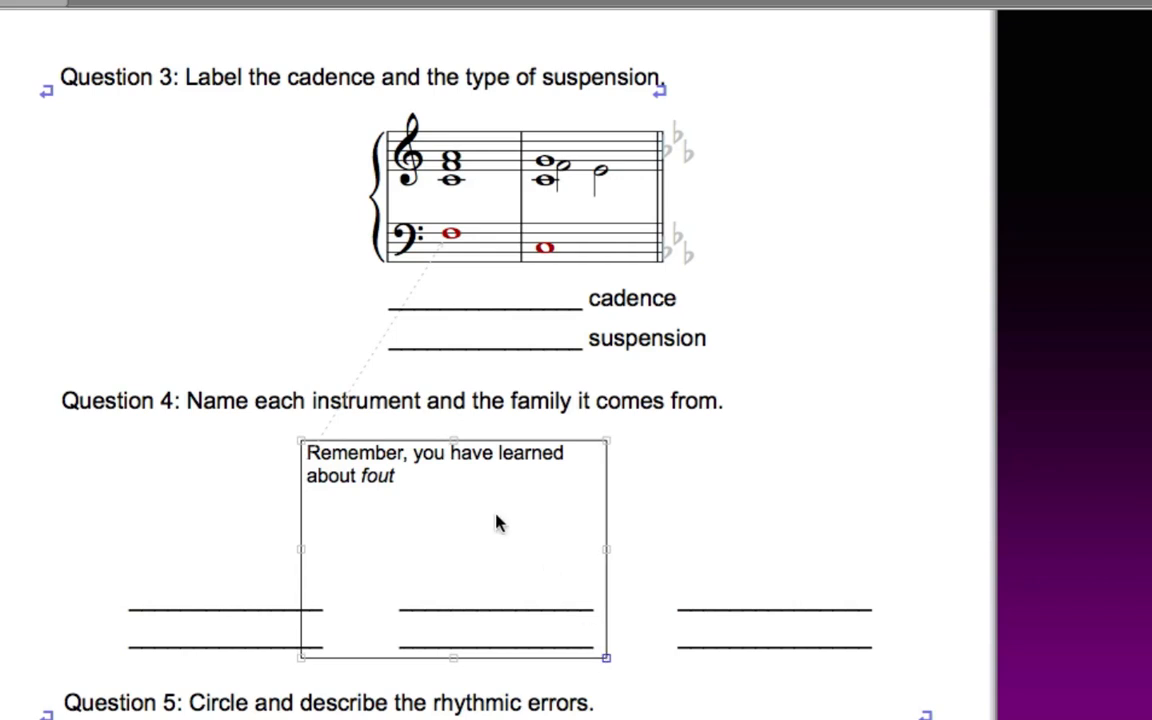
Correct the italic word to "four", continue with "kinds of cadence. they are called Perfect, Plagal, Imperfect and Interrupted.", and justify the text
left_click(478, 487)
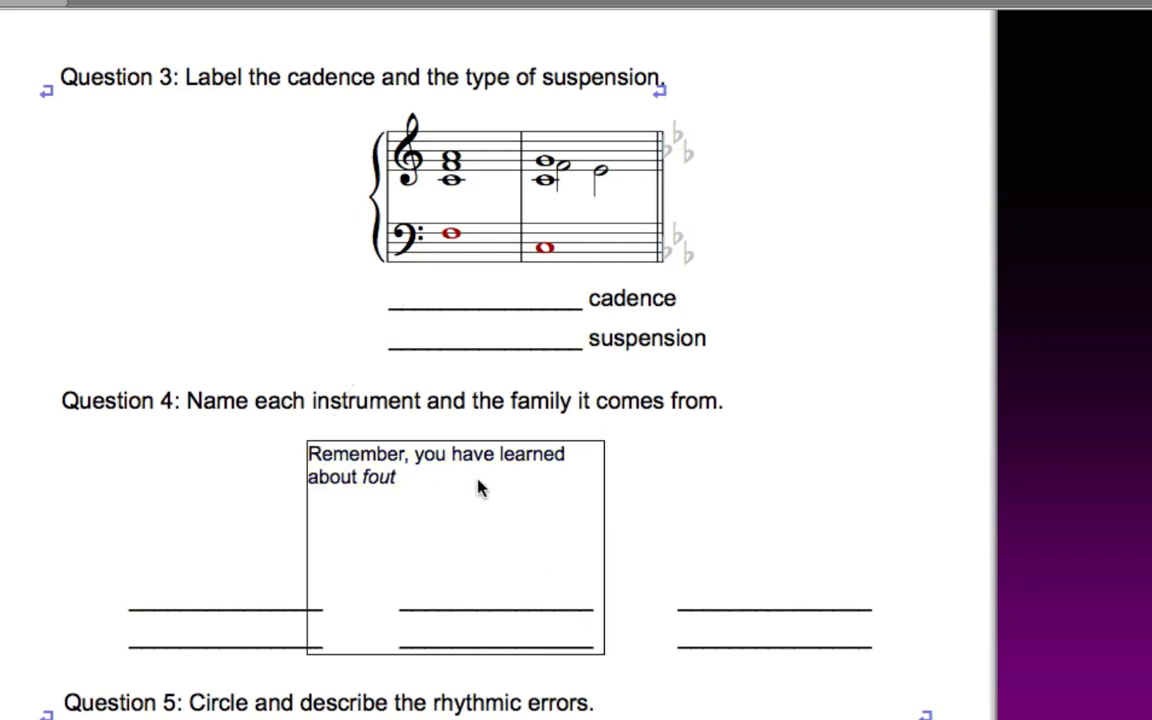
key("BackSpace")
type("r kinds of cadence. they are")
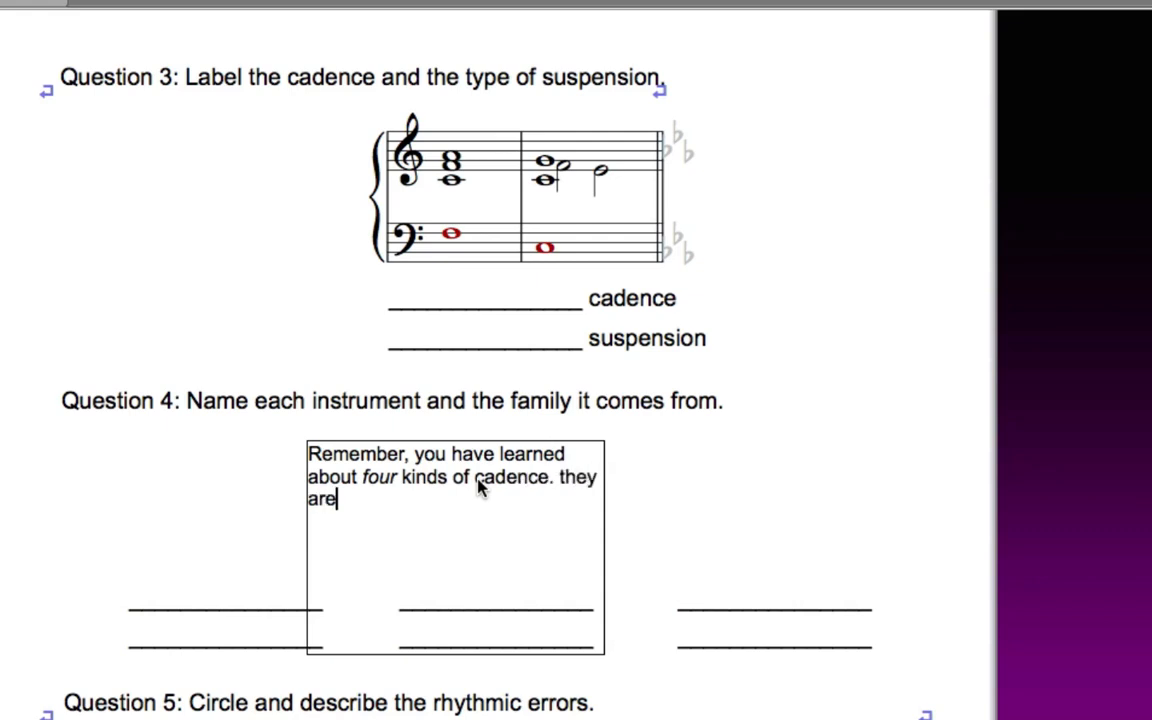
type(" called Perfect, Pla")
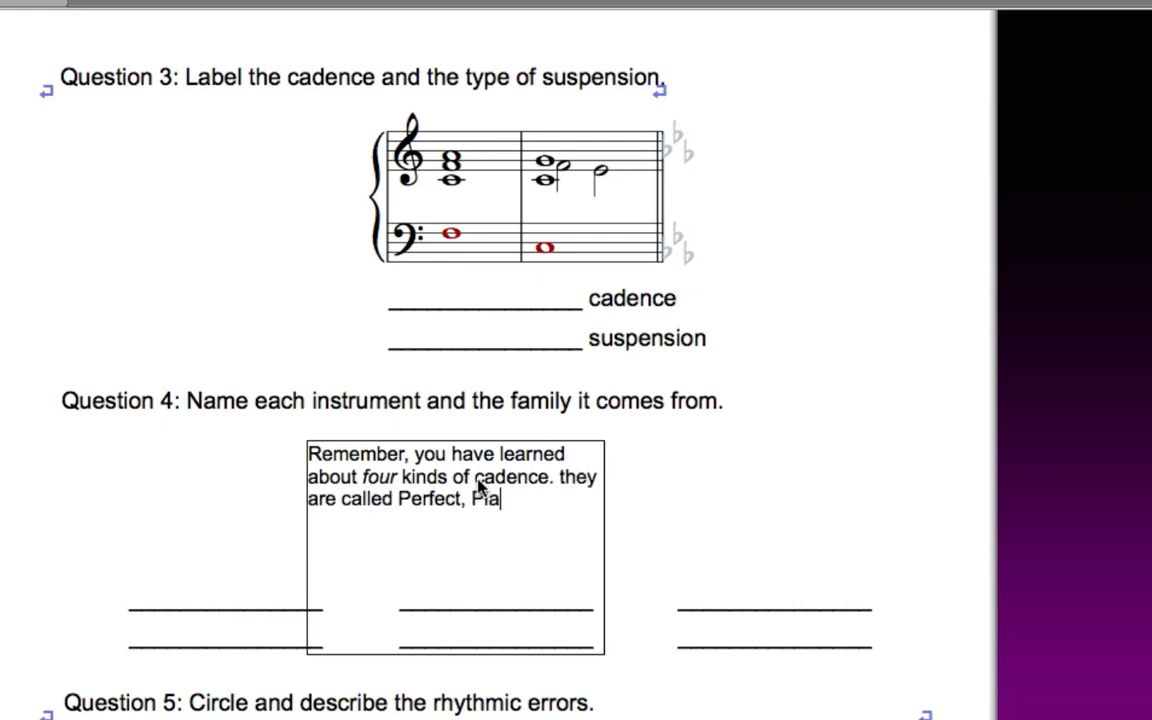
type("gal, Imperfect and Interrupt")
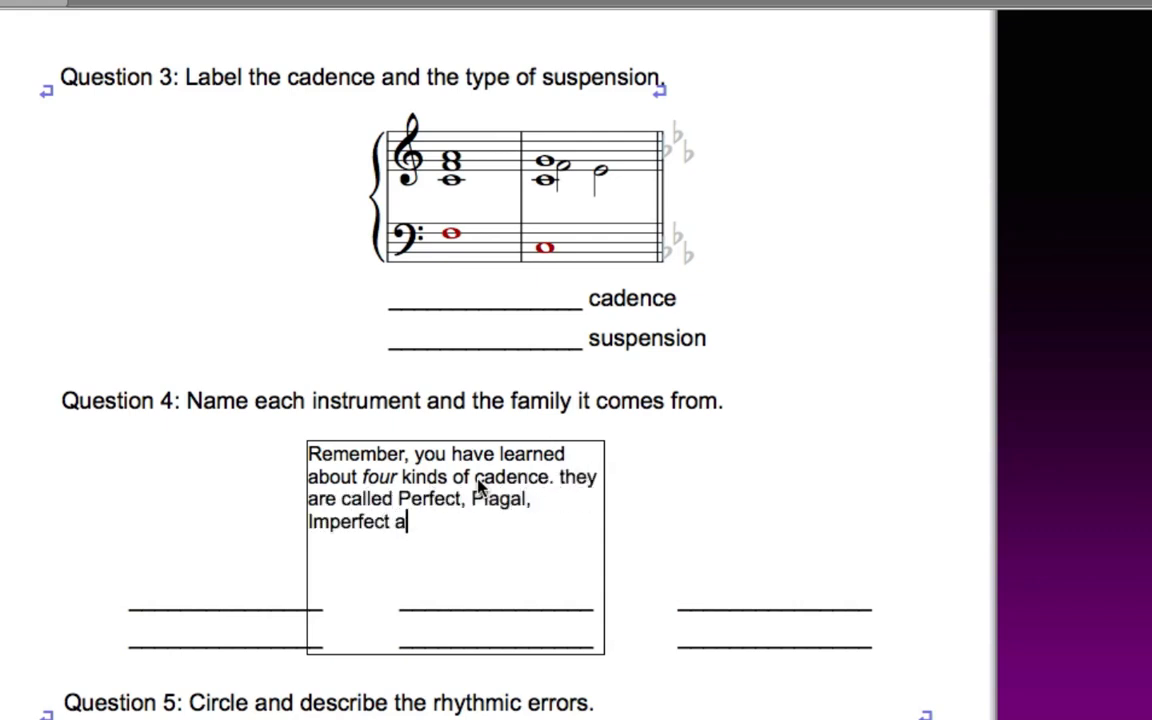
type("ed.")
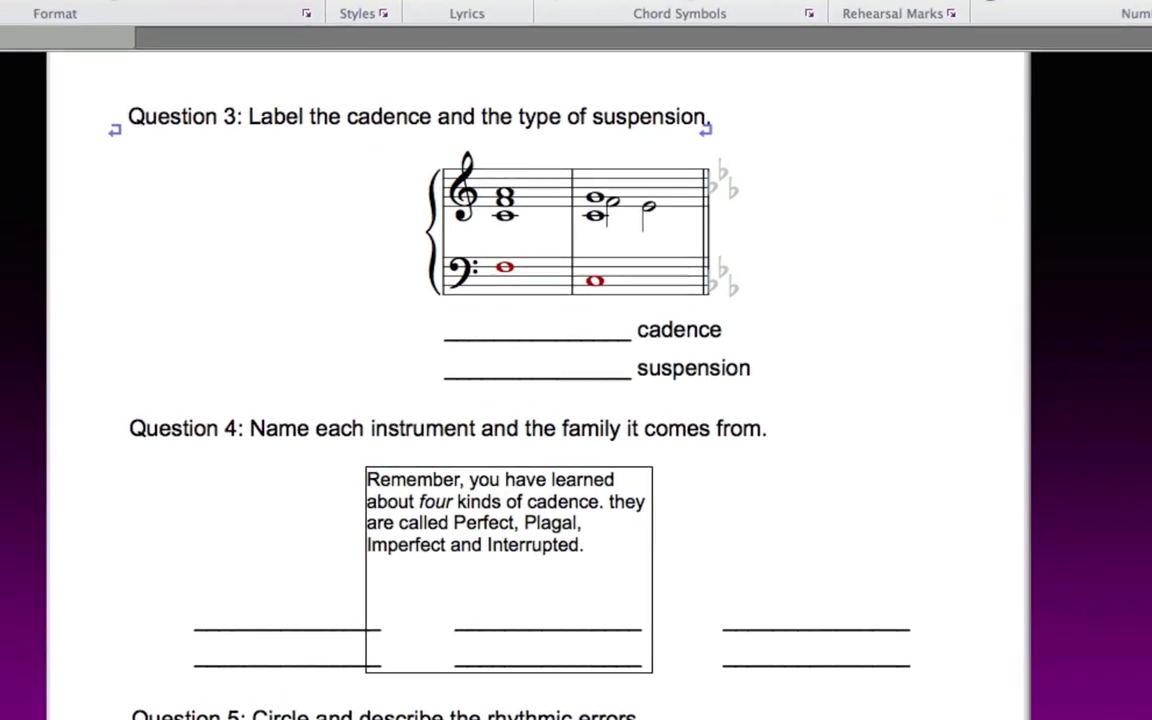
left_click(424, 87)
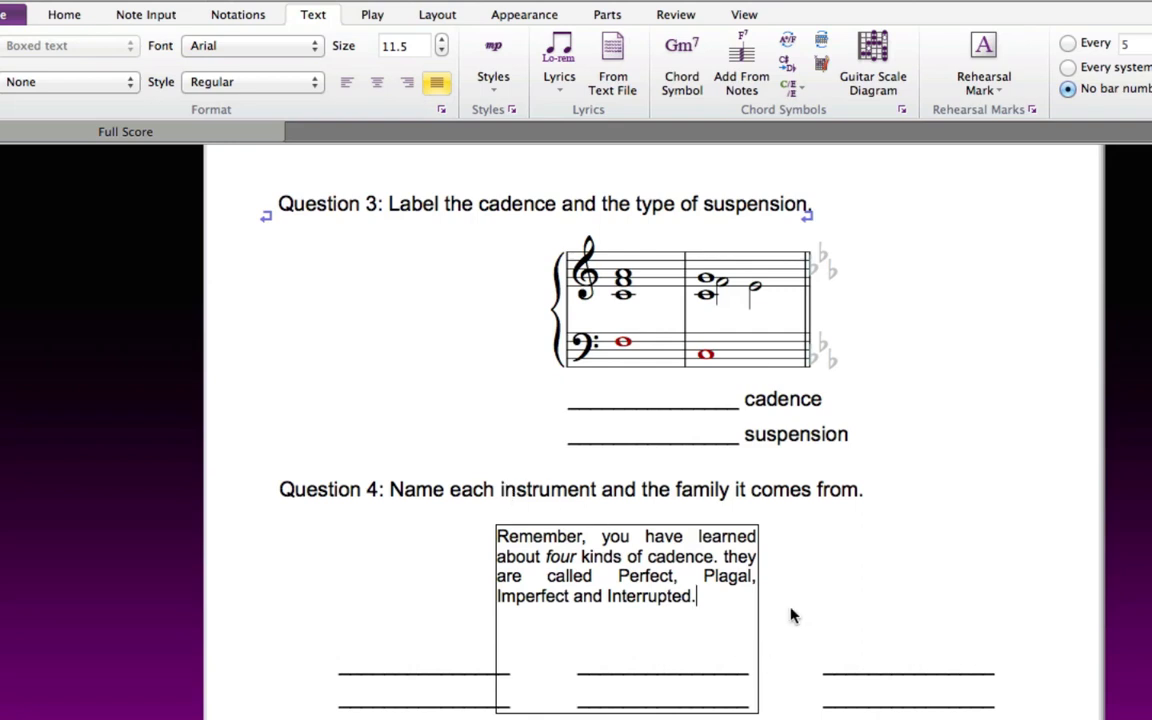
Shrink the text box to fit its text and move it to the right of the Question 3 system
key("Escape")
left_click(688, 672)
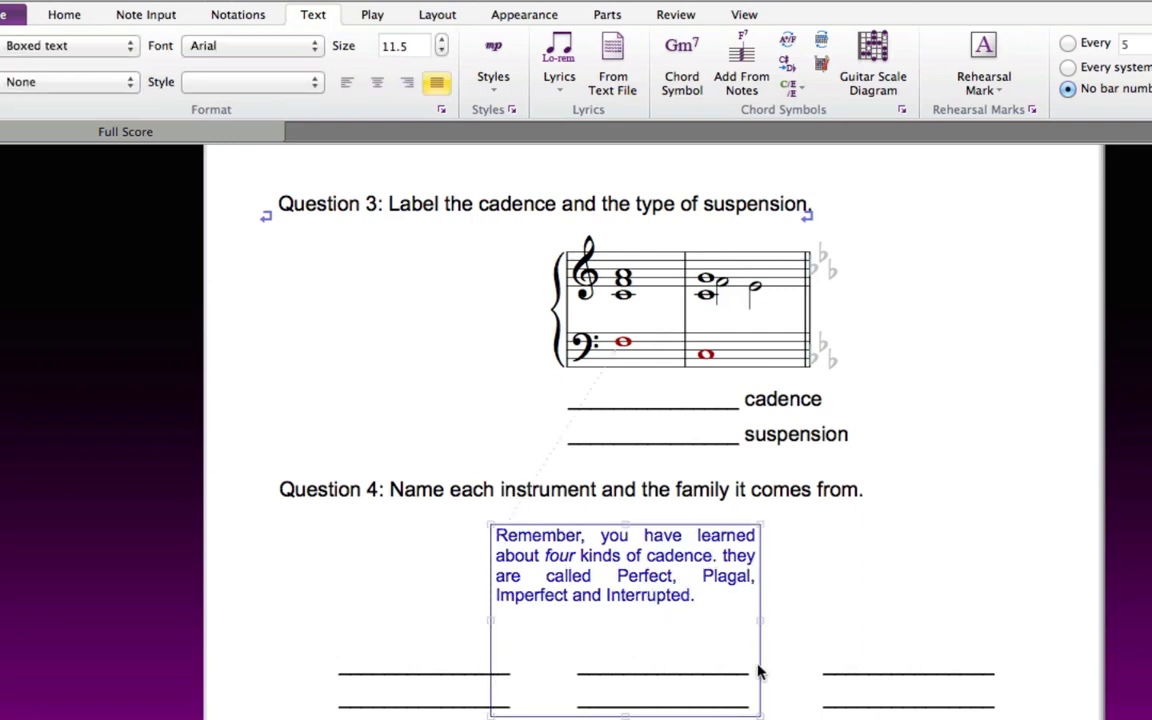
left_click_drag(760, 710, 680, 651)
left_click_drag(560, 588, 934, 309)
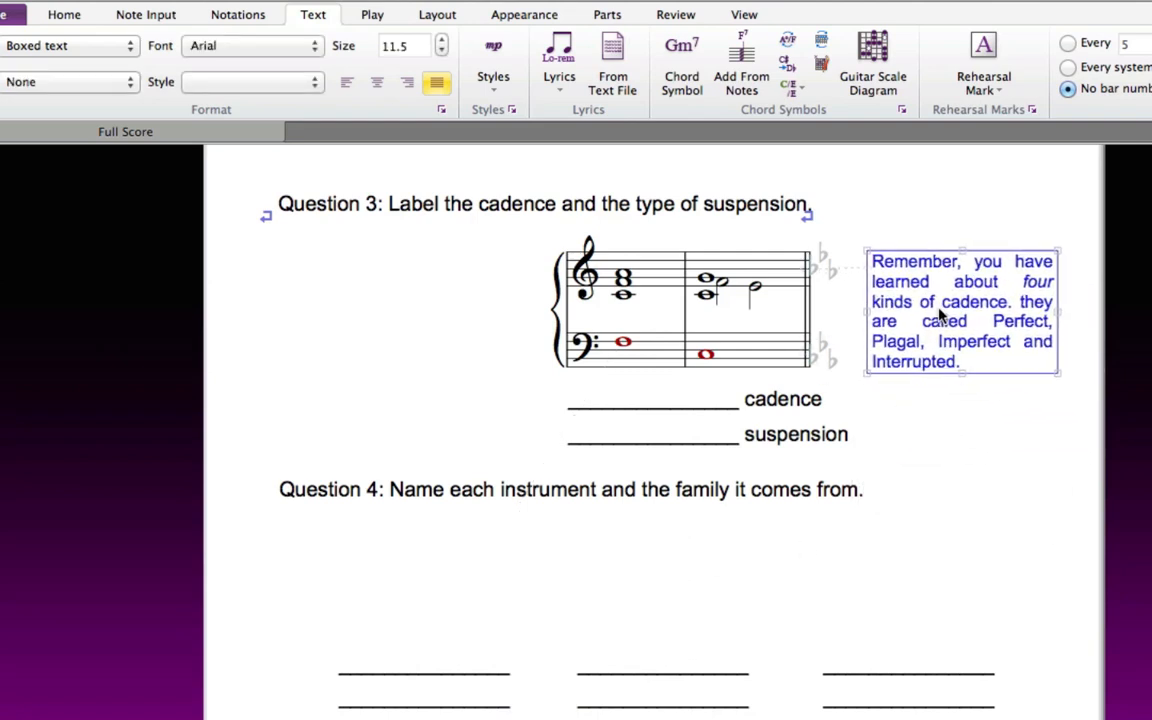
Open the Inspector for the selected text box beside the Question 3 system
left_click(64, 15)
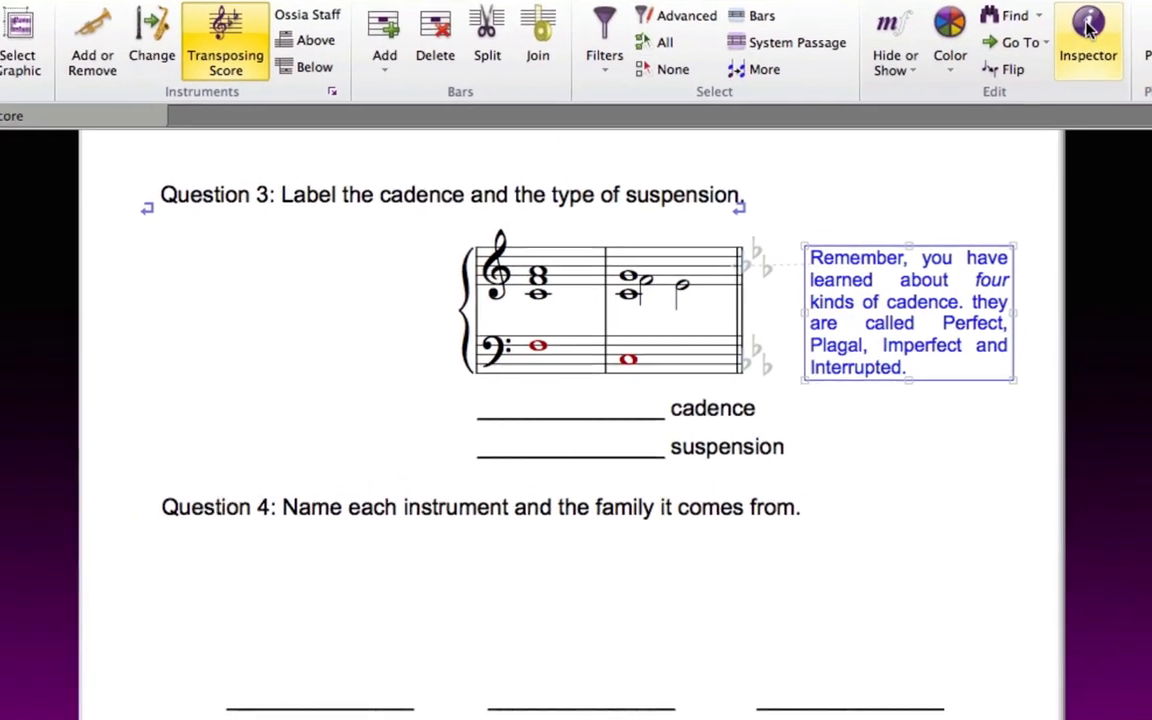
left_click(1088, 29)
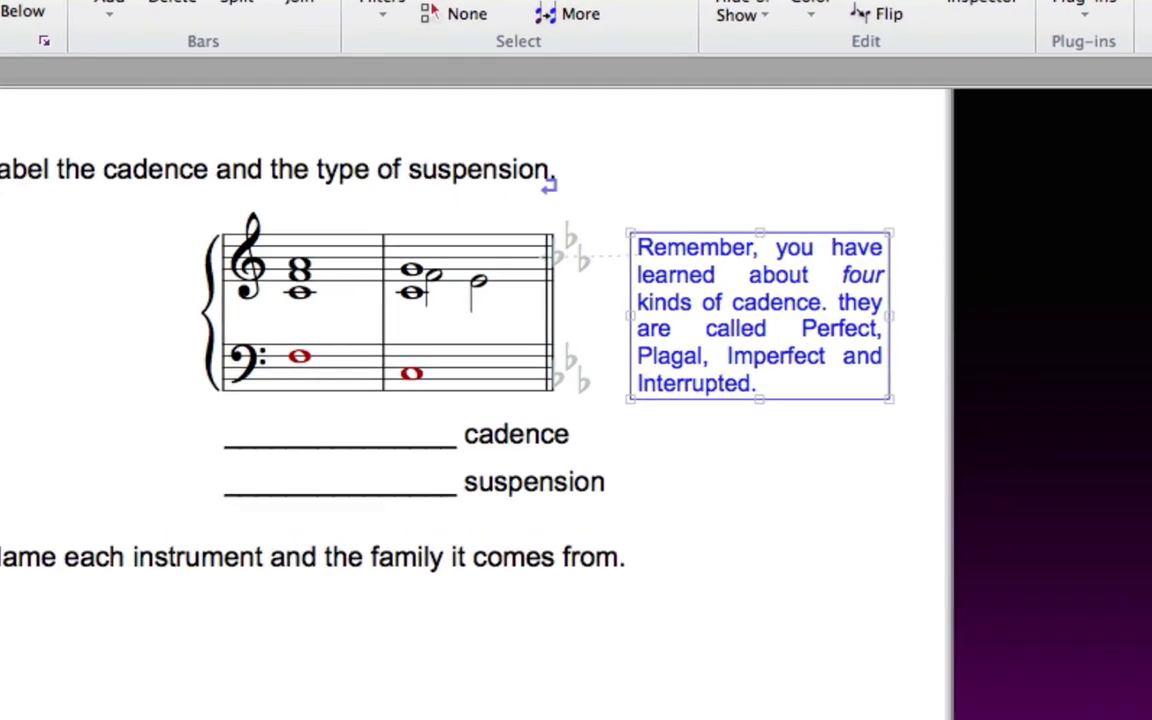